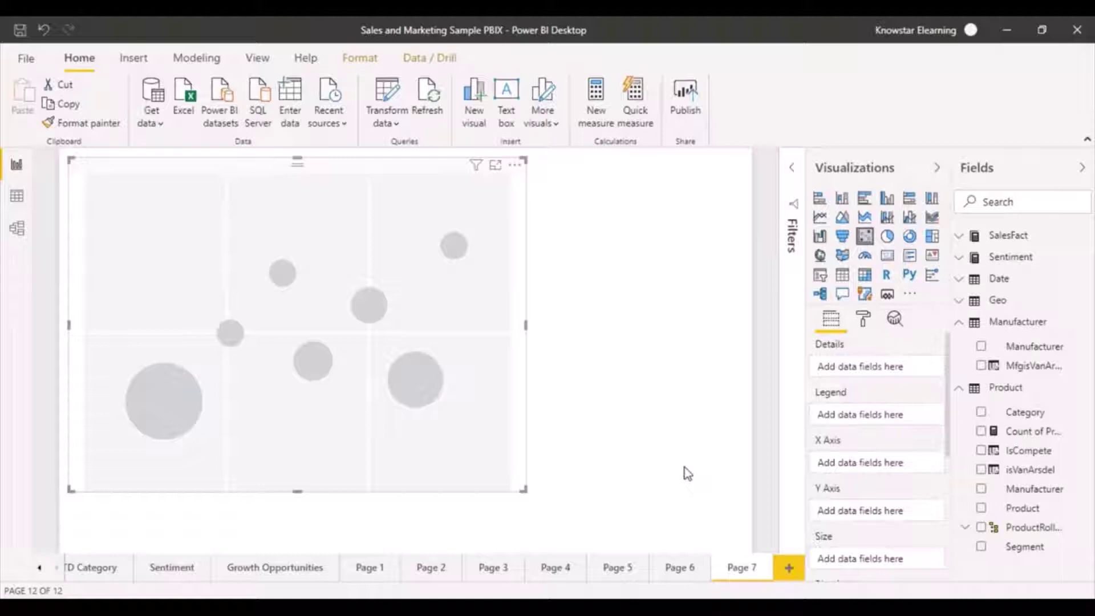
# Plot Sales $ from SalesFact on the Y axis and Total Units on the X axis
pyautogui.click(967, 240)
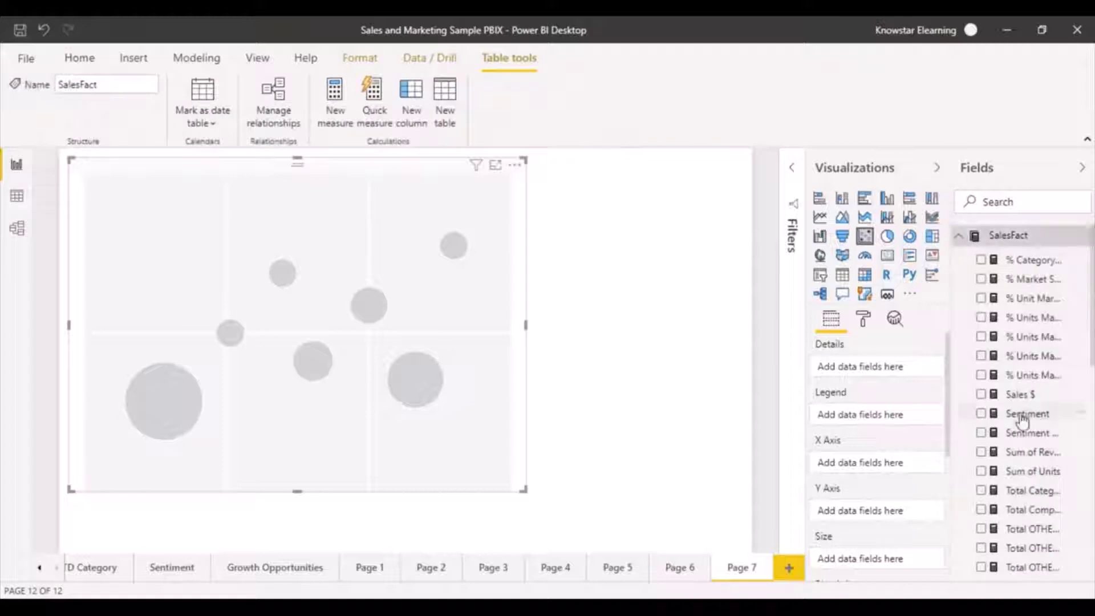
pyautogui.moveTo(1023, 401); pyautogui.dragTo(875, 519)
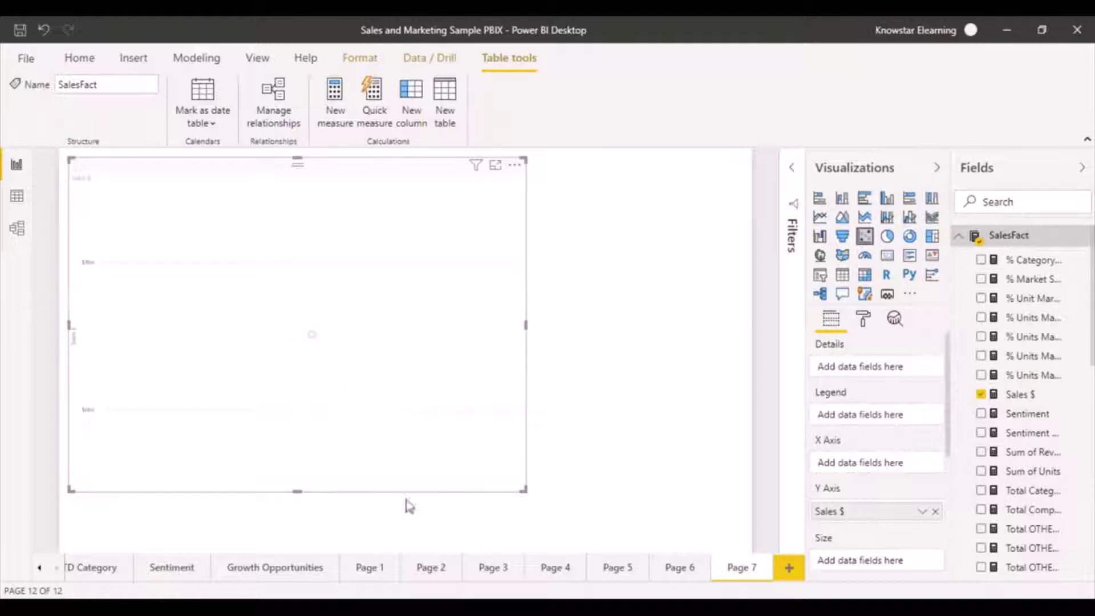
pyautogui.click(971, 236)
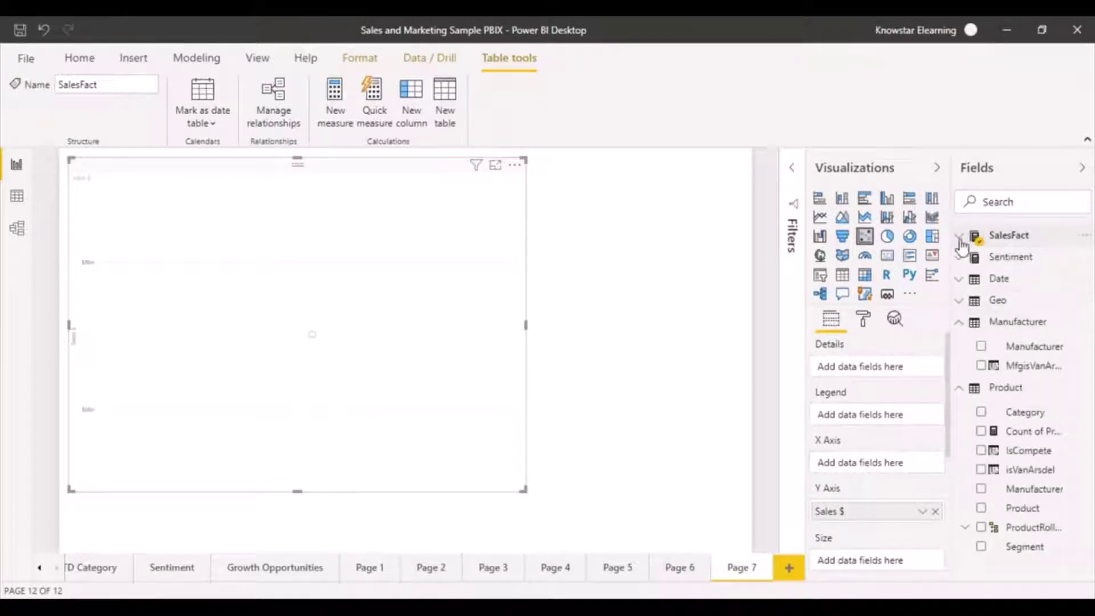
pyautogui.click(961, 242)
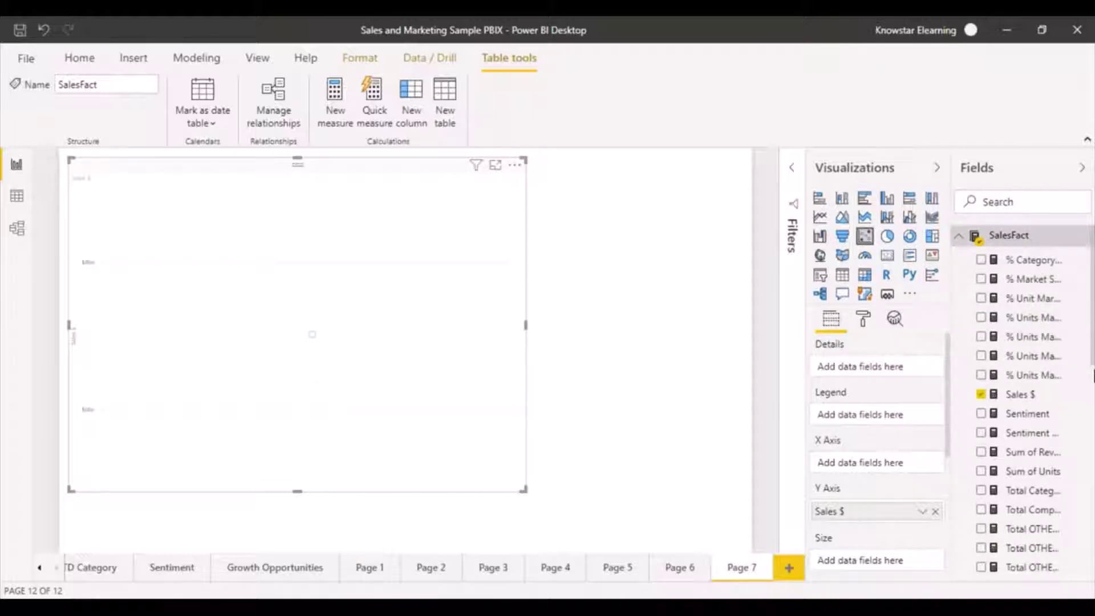
pyautogui.moveTo(1091, 368); pyautogui.dragTo(1092, 415)
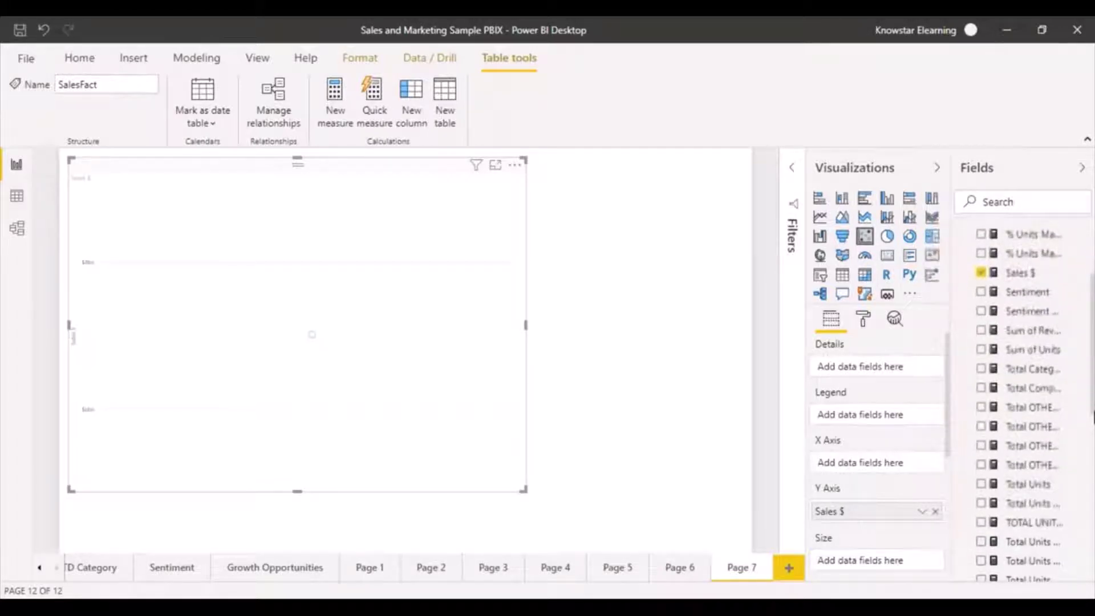
pyautogui.click(981, 484)
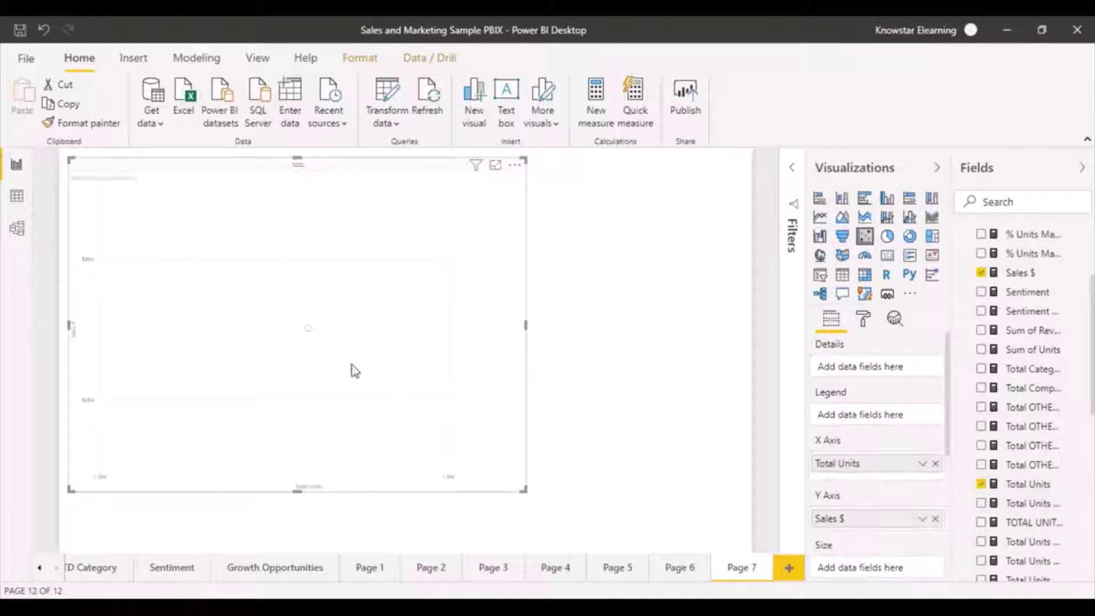
pyautogui.click(651, 361)
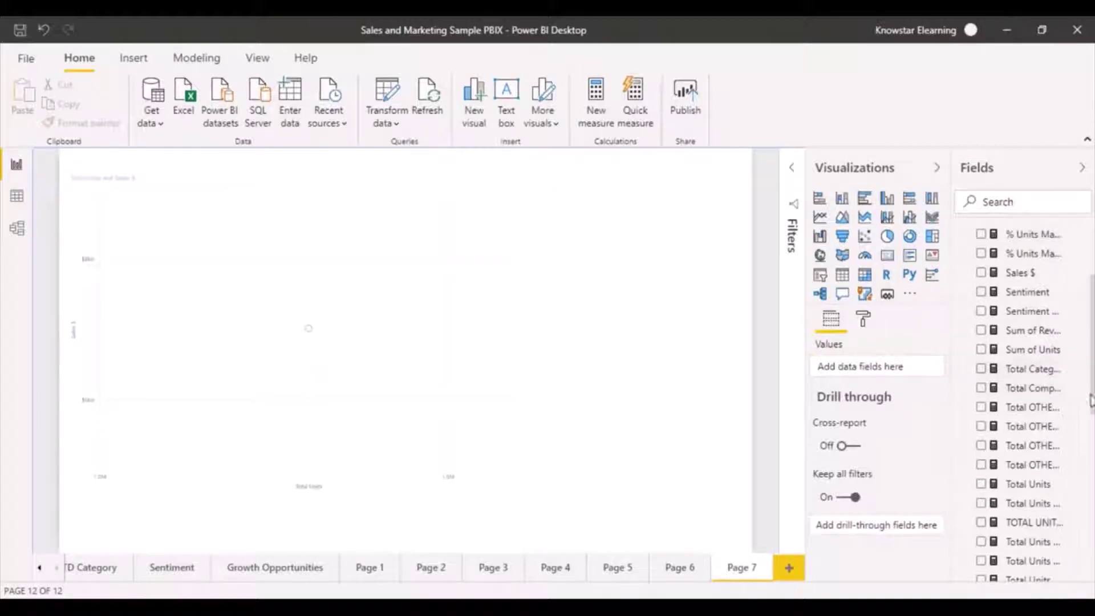
pyautogui.moveTo(1090, 399); pyautogui.dragTo(1090, 351)
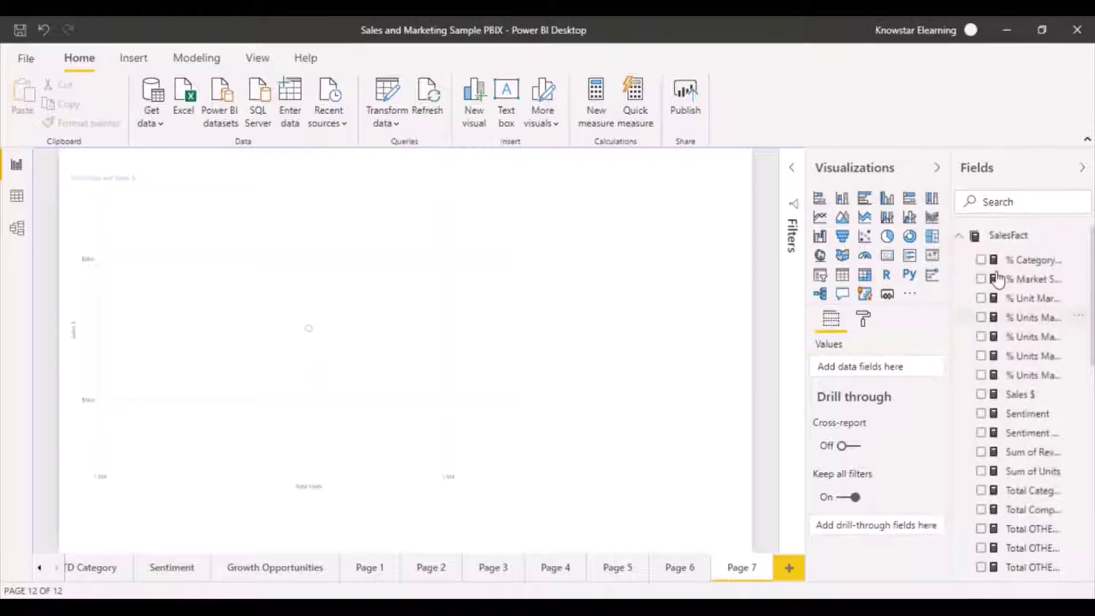
pyautogui.click(960, 238)
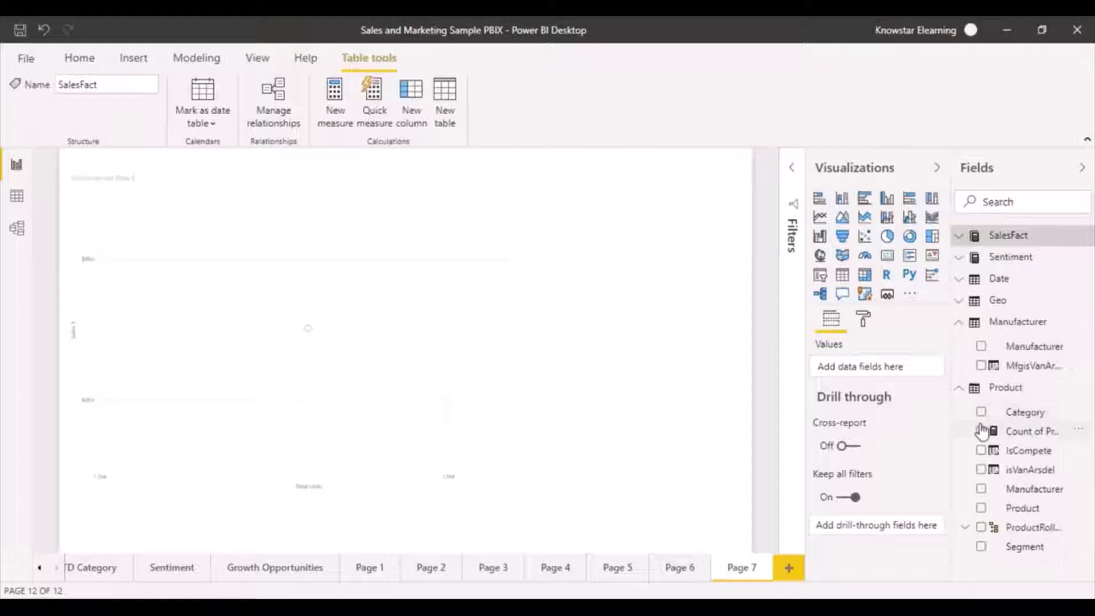
pyautogui.click(980, 347)
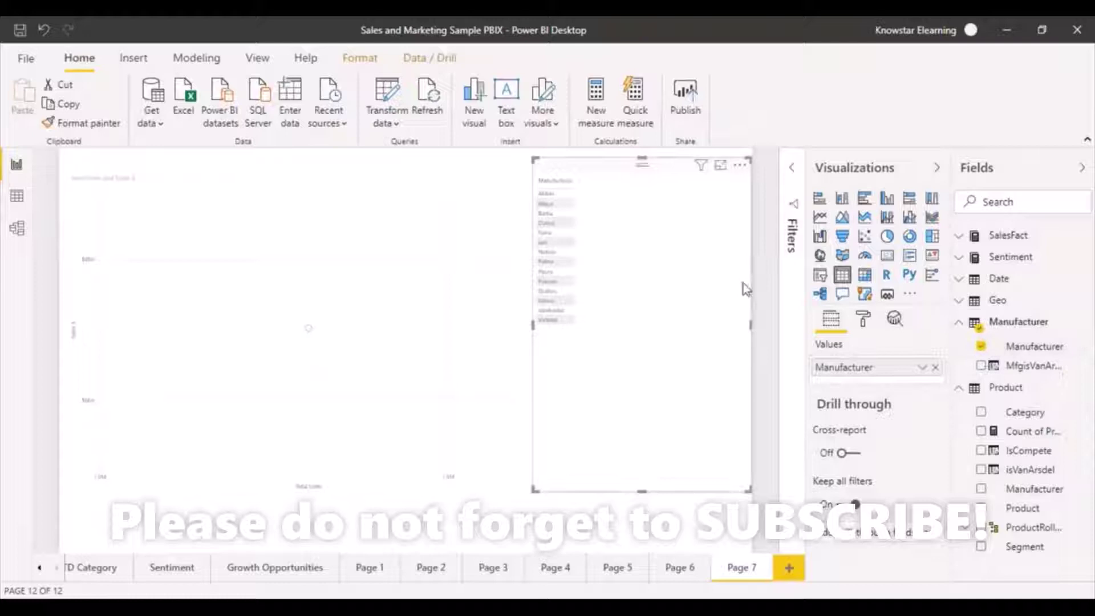
pyautogui.press('Delete')
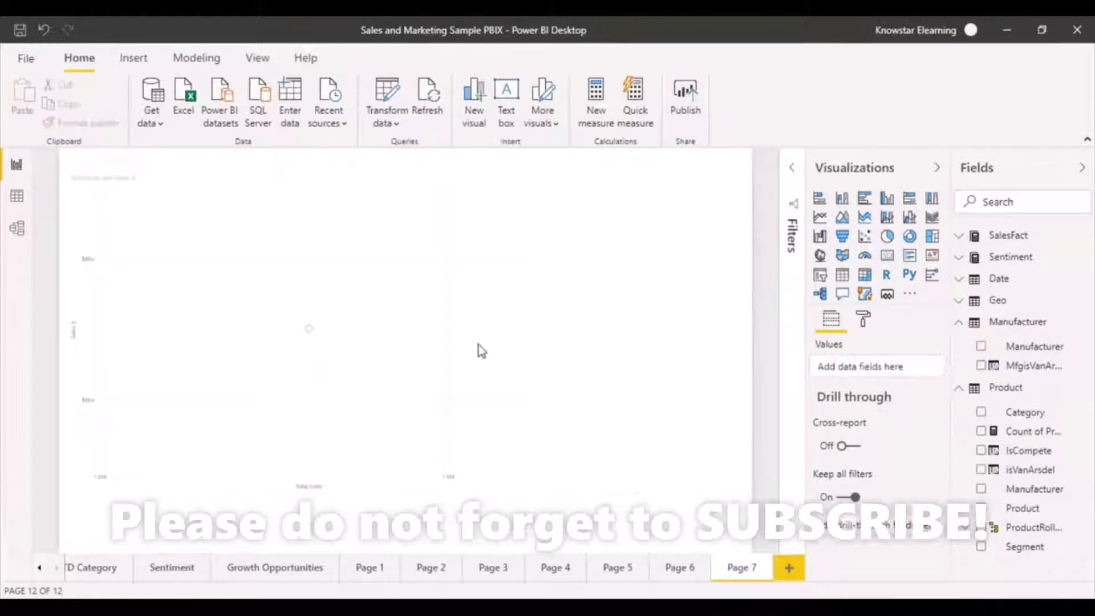
pyautogui.click(475, 347)
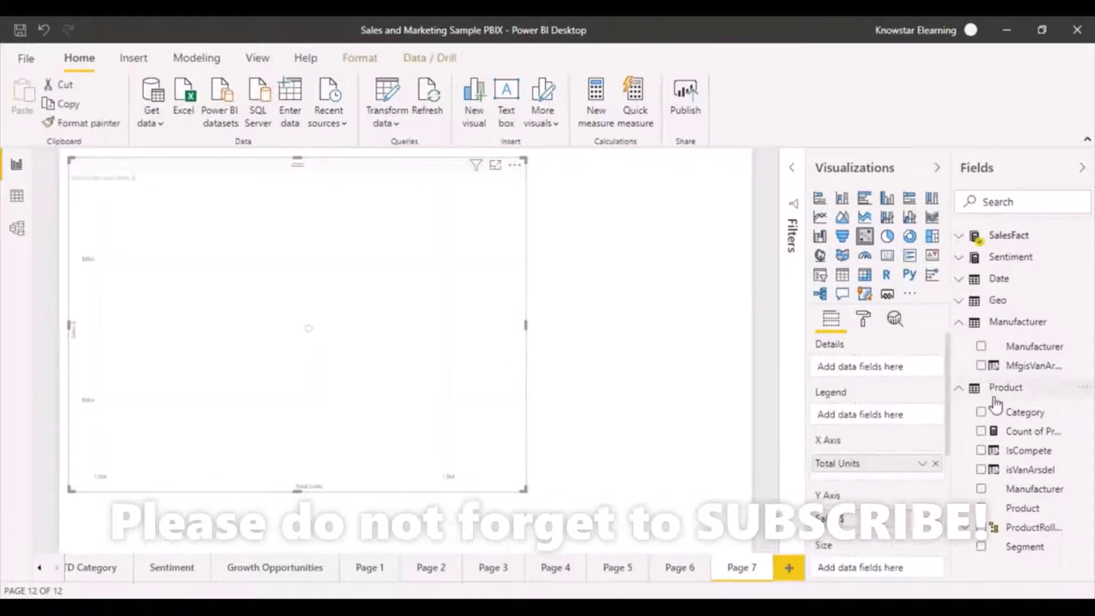
# Add Manufacturer to the Details well so each manufacturer gets its own point
pyautogui.click(981, 348)
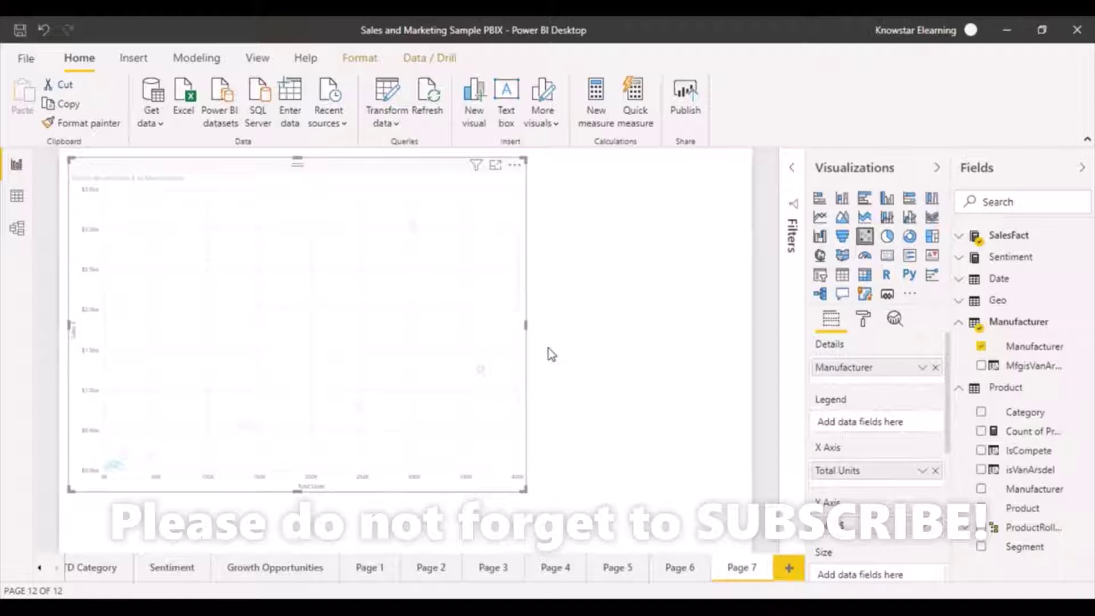
pyautogui.click(623, 361)
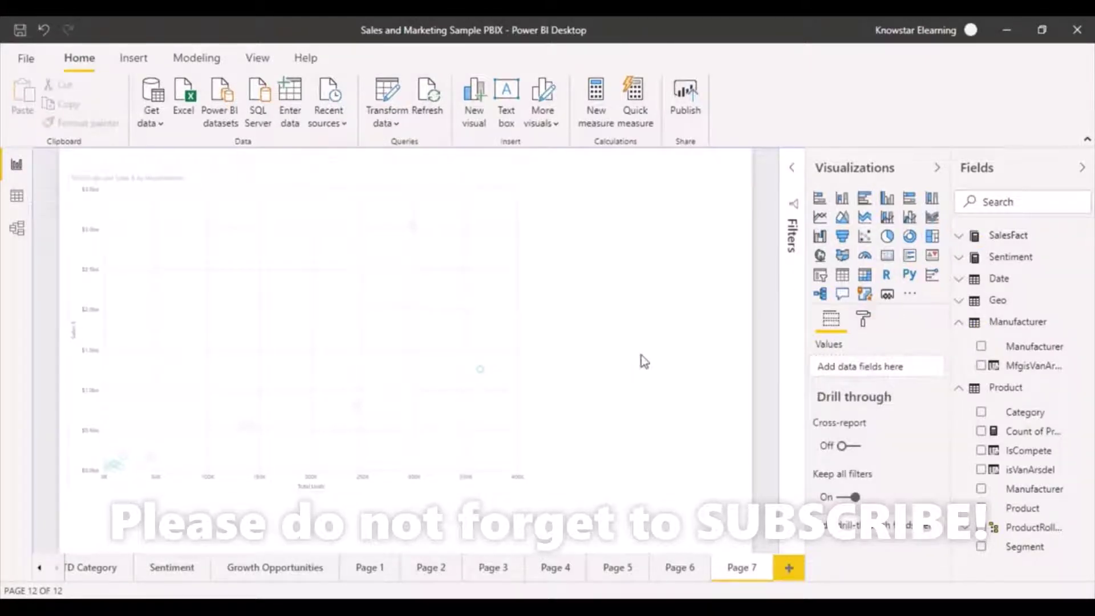
pyautogui.click(499, 317)
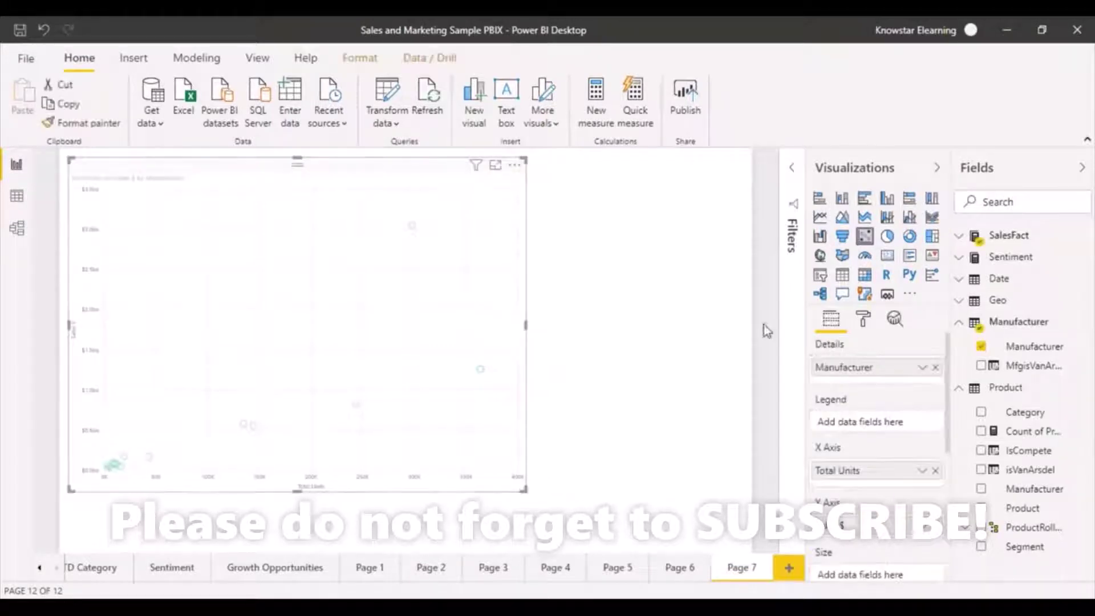
# Enlarge the scatter chart markers to size 45 in the Shapes settings
pyautogui.click(864, 322)
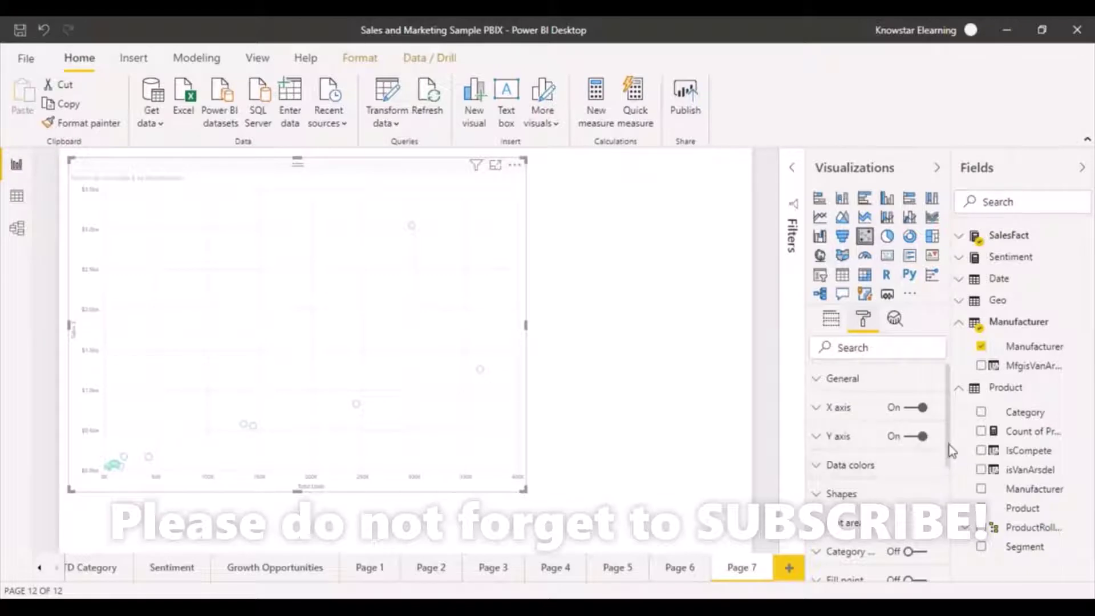
pyautogui.moveTo(948, 445); pyautogui.dragTo(950, 462)
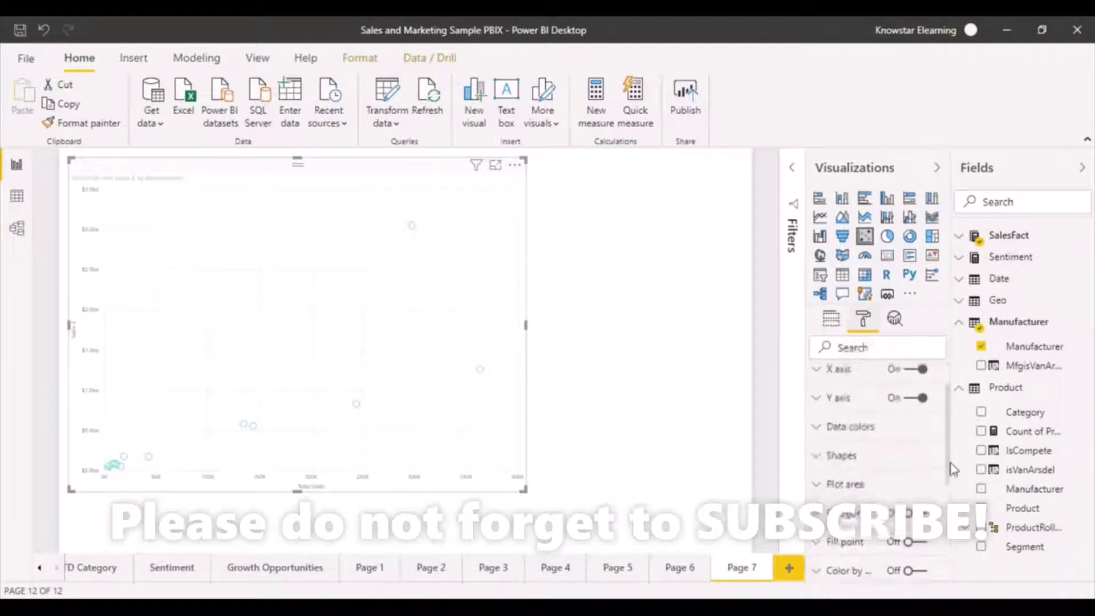
pyautogui.click(819, 454)
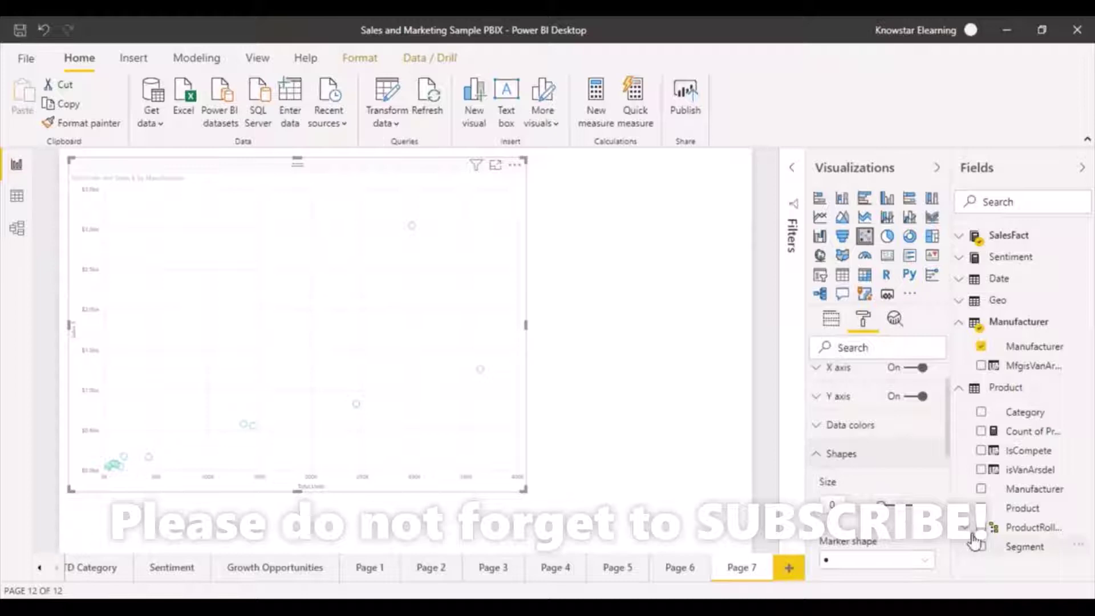
pyautogui.moveTo(946, 450); pyautogui.dragTo(948, 474)
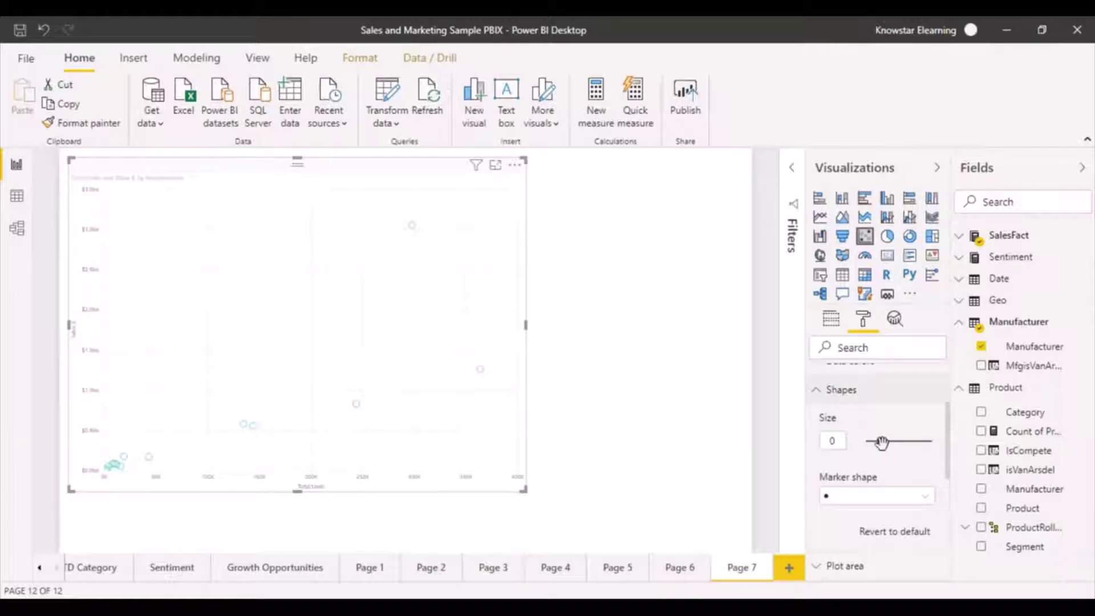
pyautogui.moveTo(882, 442); pyautogui.dragTo(903, 442)
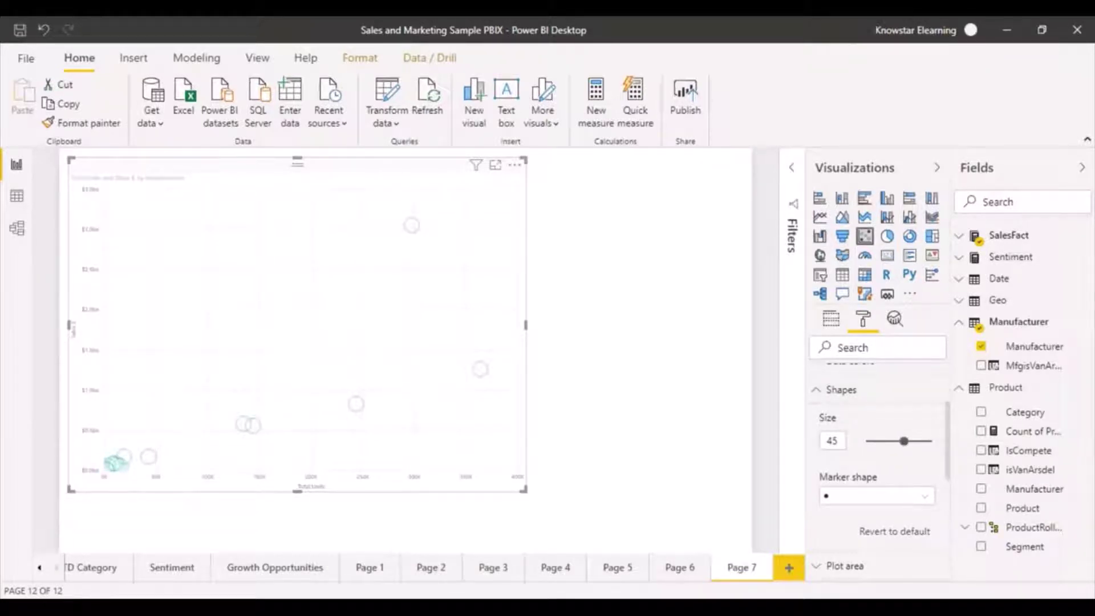
# Try the square marker shape, then switch the markers back to circles
pyautogui.scroll(-2, 948, 477)
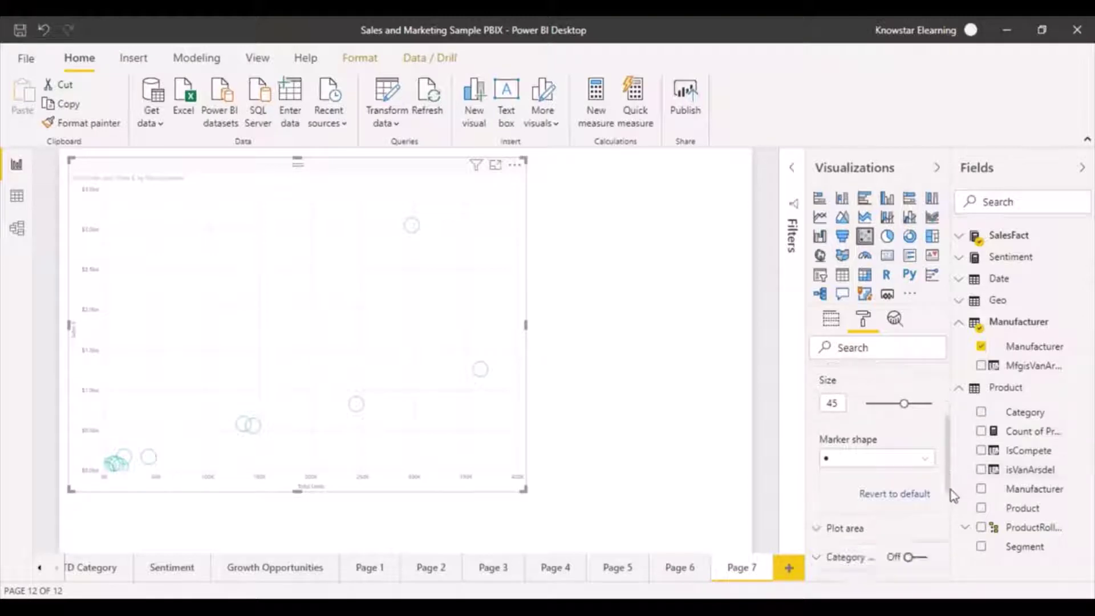
pyautogui.click(923, 445)
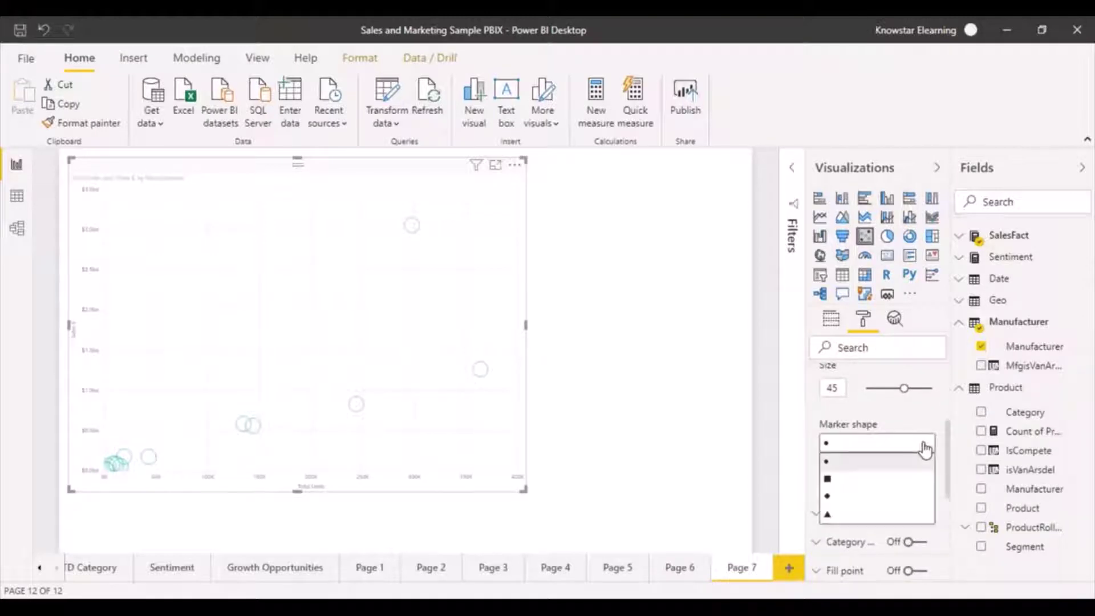
pyautogui.click(830, 483)
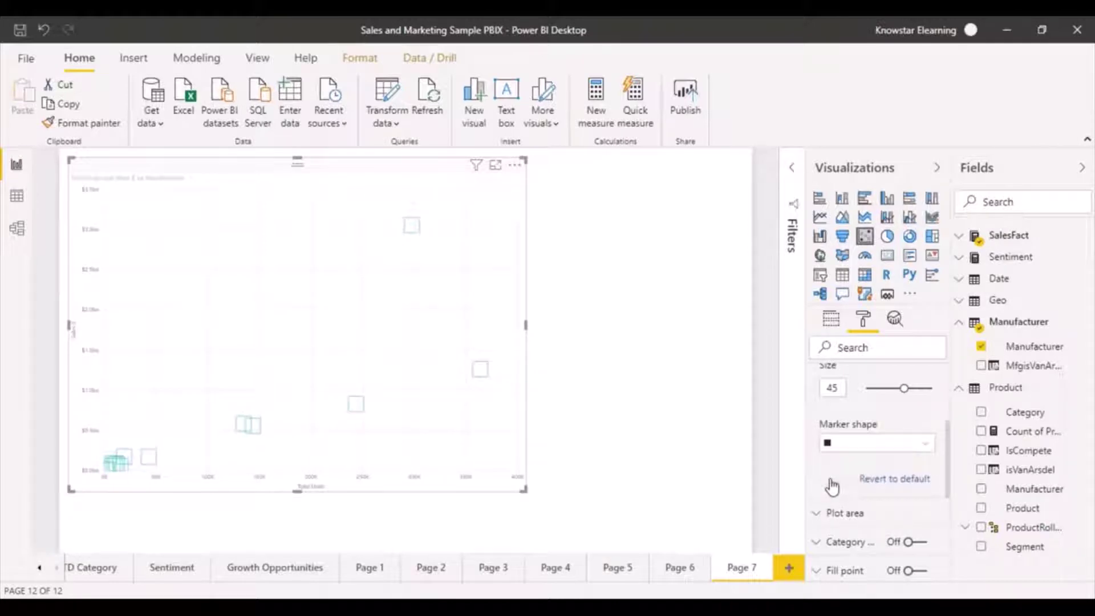
pyautogui.click(926, 447)
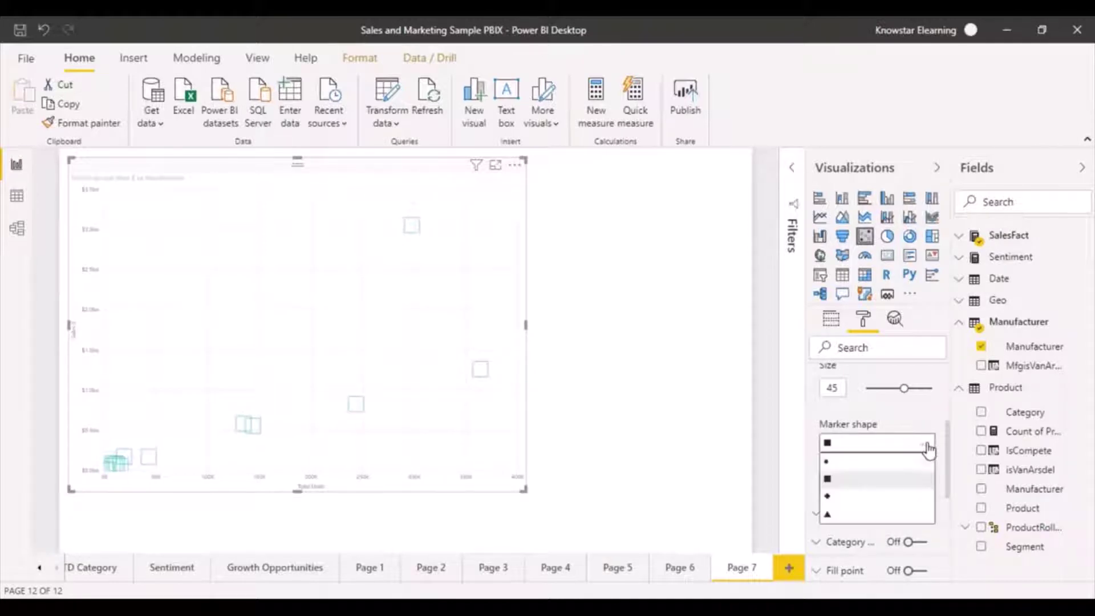
pyautogui.click(843, 462)
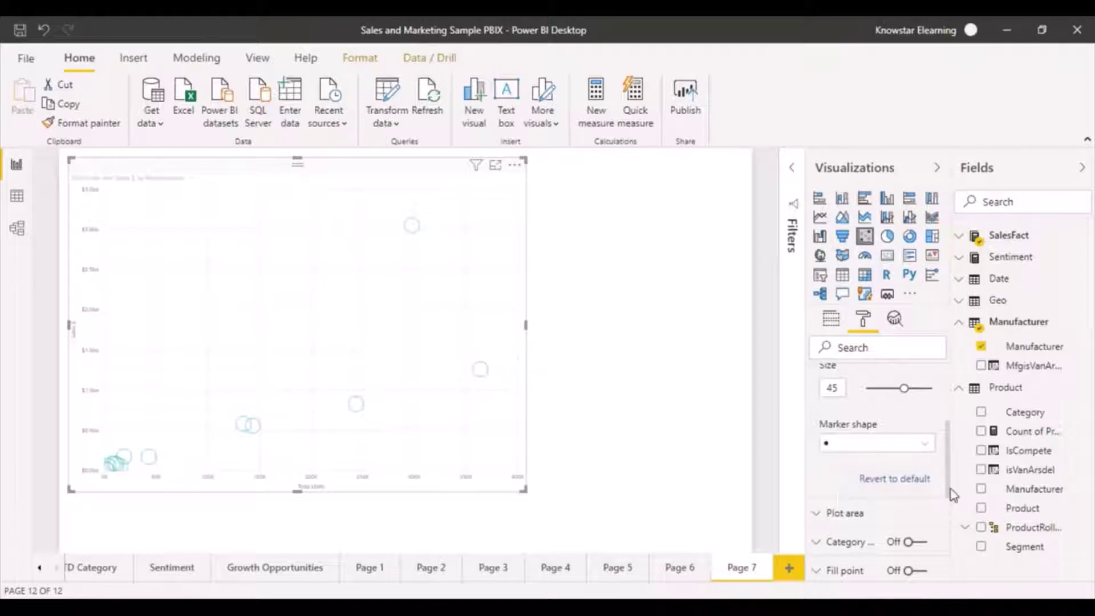
pyautogui.moveTo(950, 492); pyautogui.dragTo(948, 528)
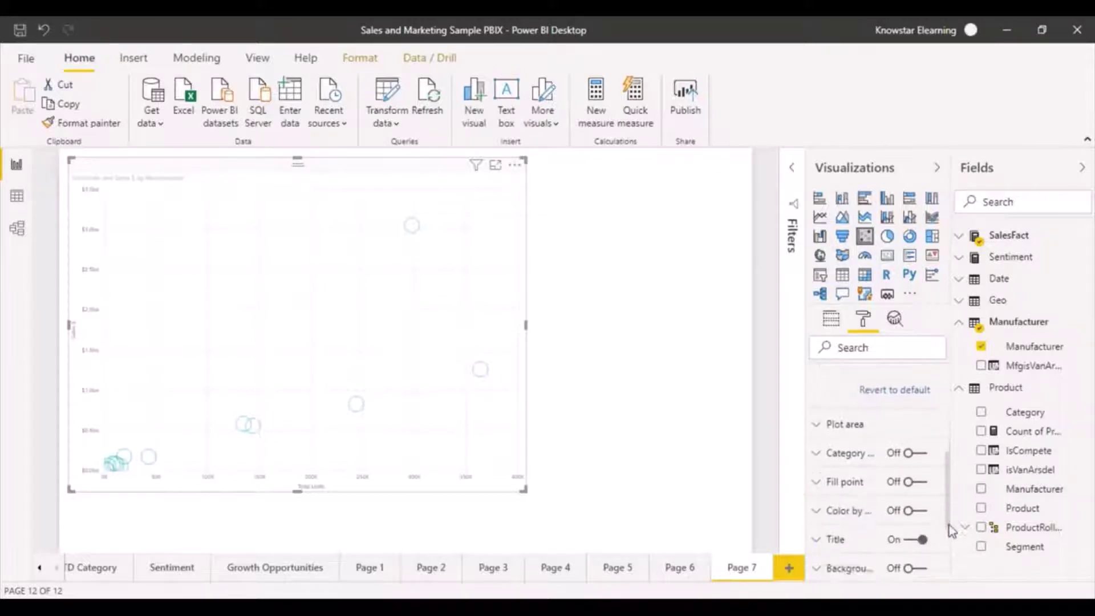
# Turn Fill point on so the enlarged markers appear as solid filled circles
pyautogui.click(818, 486)
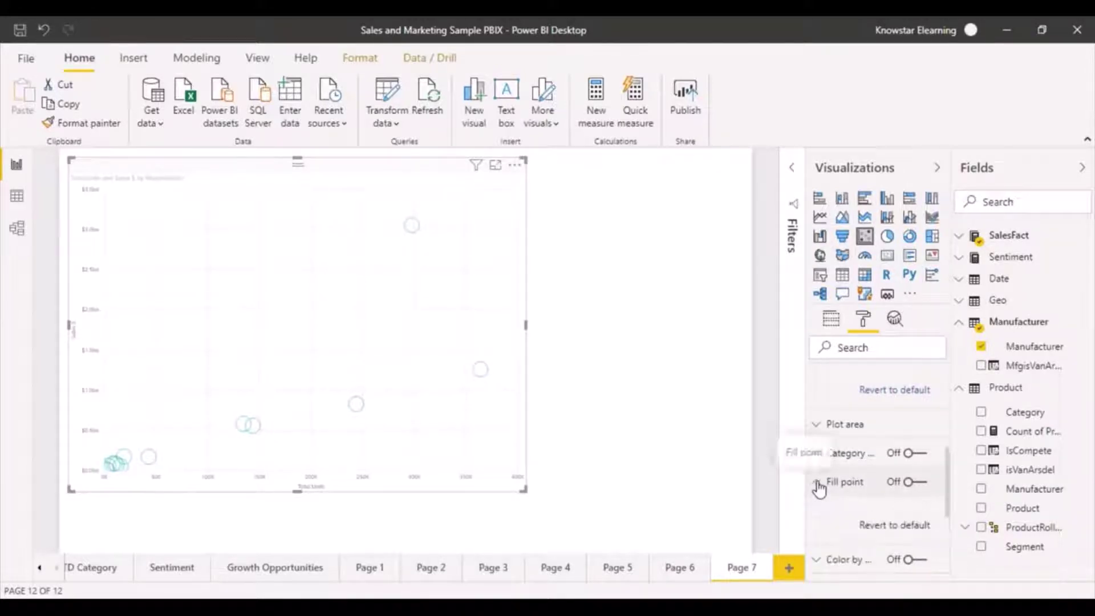
pyautogui.click(922, 483)
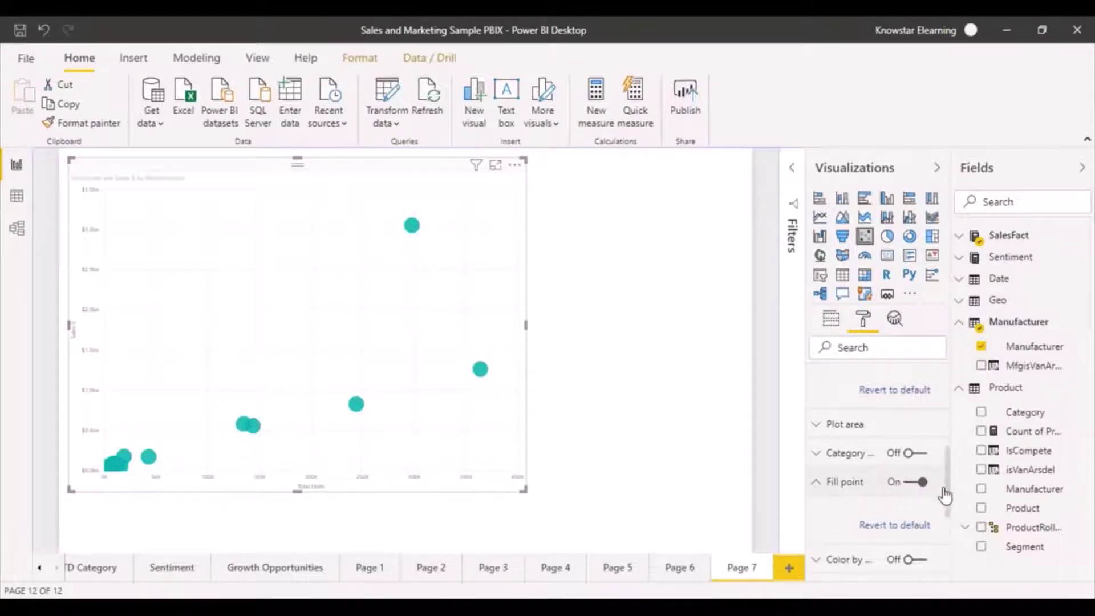
pyautogui.moveTo(946, 491); pyautogui.dragTo(949, 531)
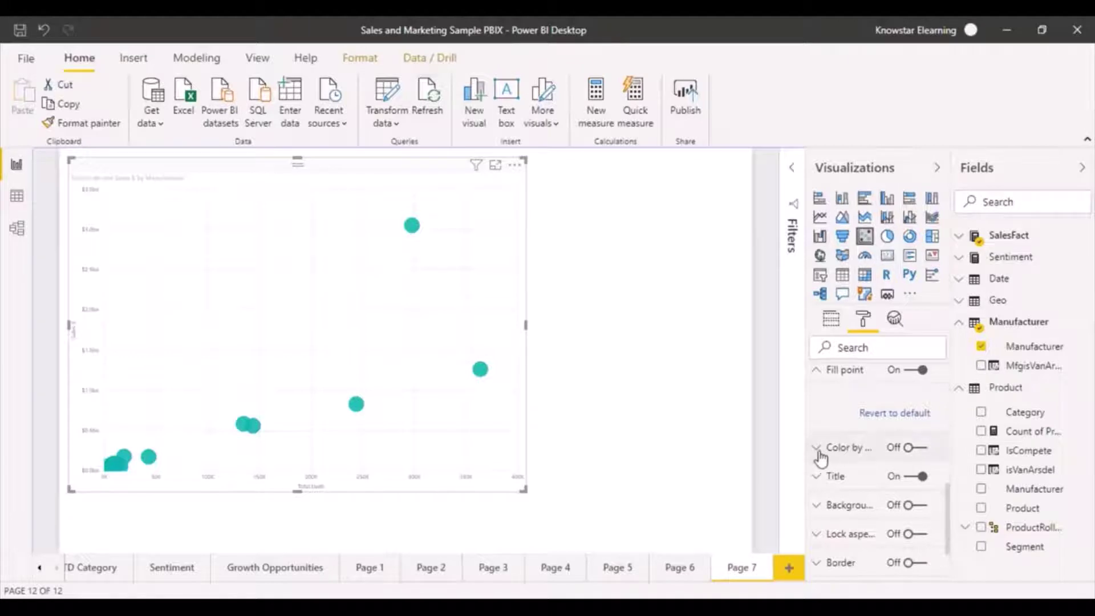
# Toggle Color by category on, then off, leaving every marker a single teal colour
pyautogui.click(925, 451)
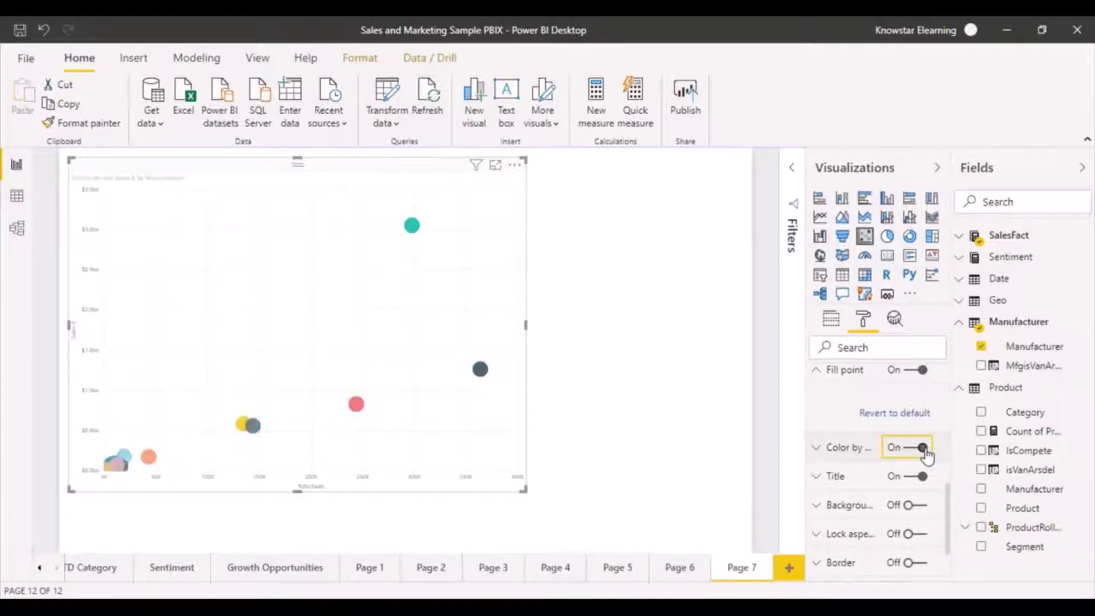
pyautogui.click(820, 450)
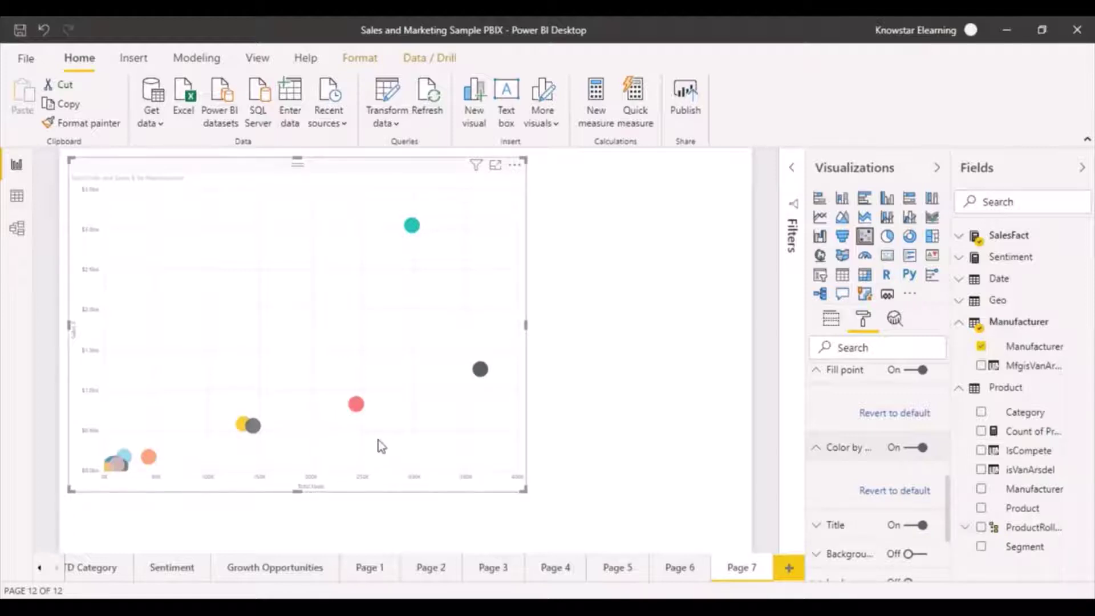
pyautogui.click(817, 455)
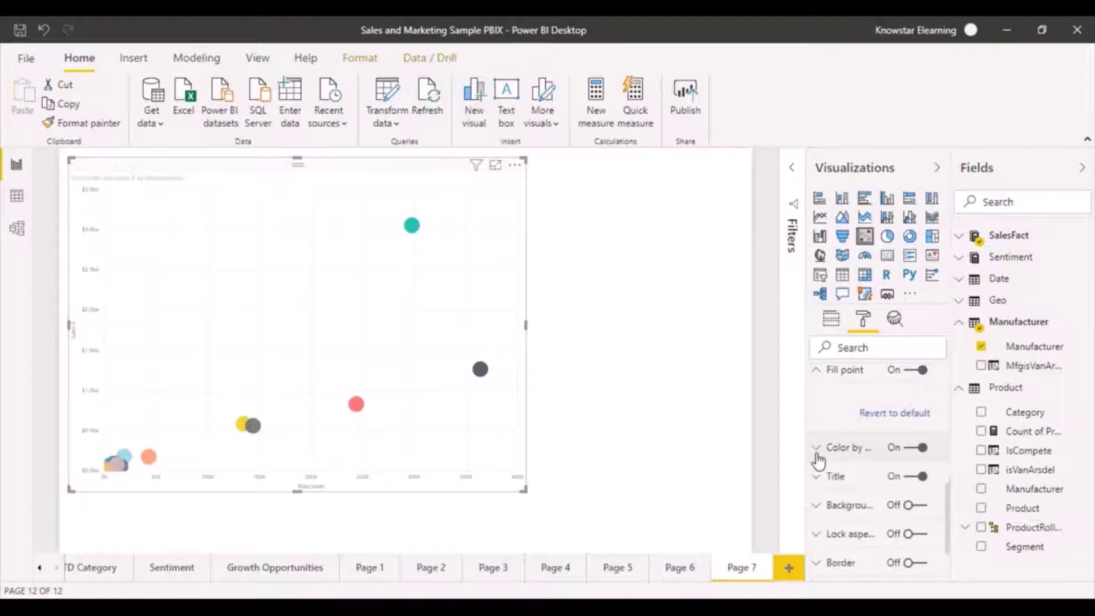
pyautogui.click(914, 451)
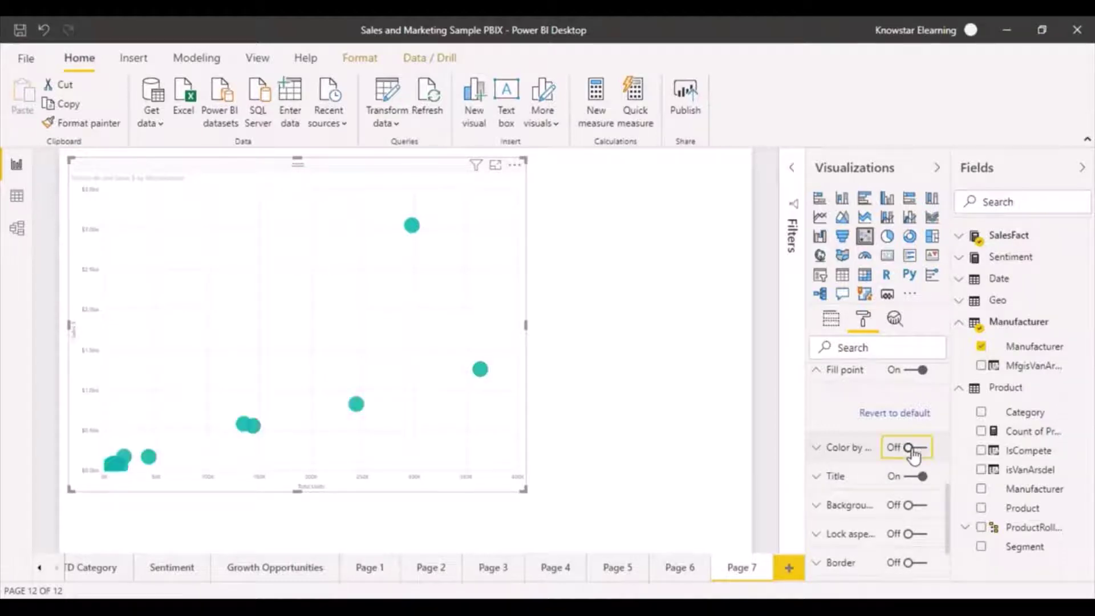
pyautogui.moveTo(949, 518); pyautogui.dragTo(944, 384)
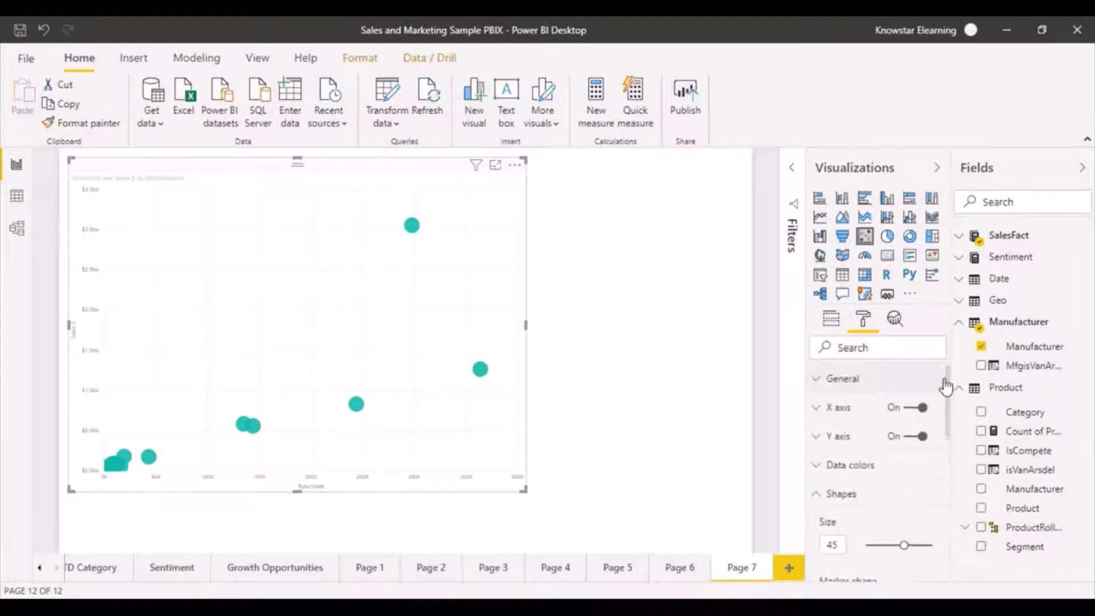
# Put Category in the Legend well to colour bubbles by Mix, Rural, Urban and Youth
pyautogui.click(830, 331)
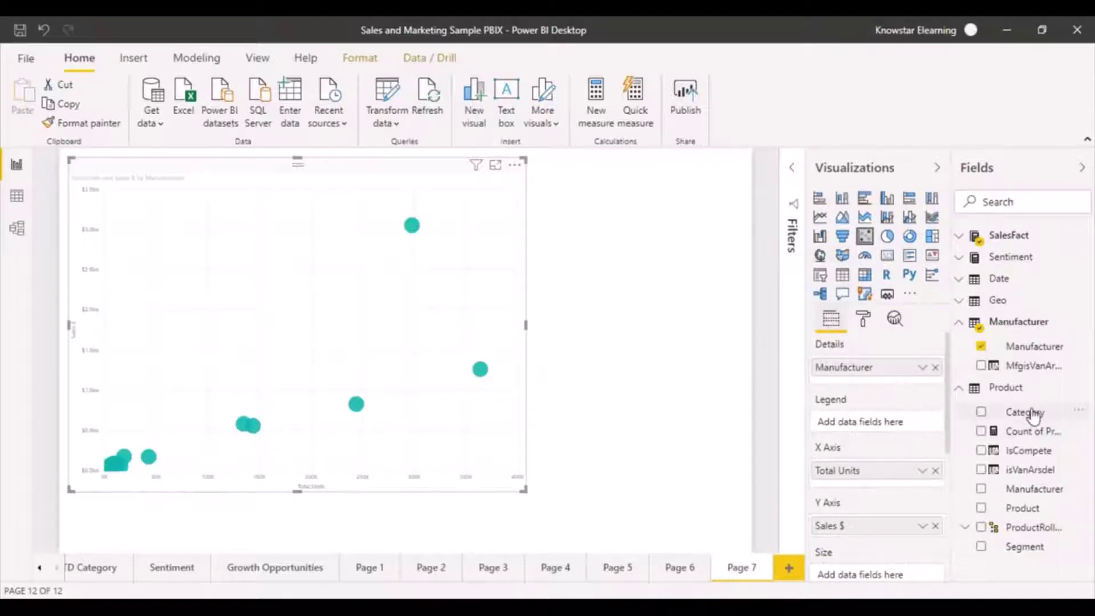
pyautogui.moveTo(1033, 414); pyautogui.dragTo(866, 422)
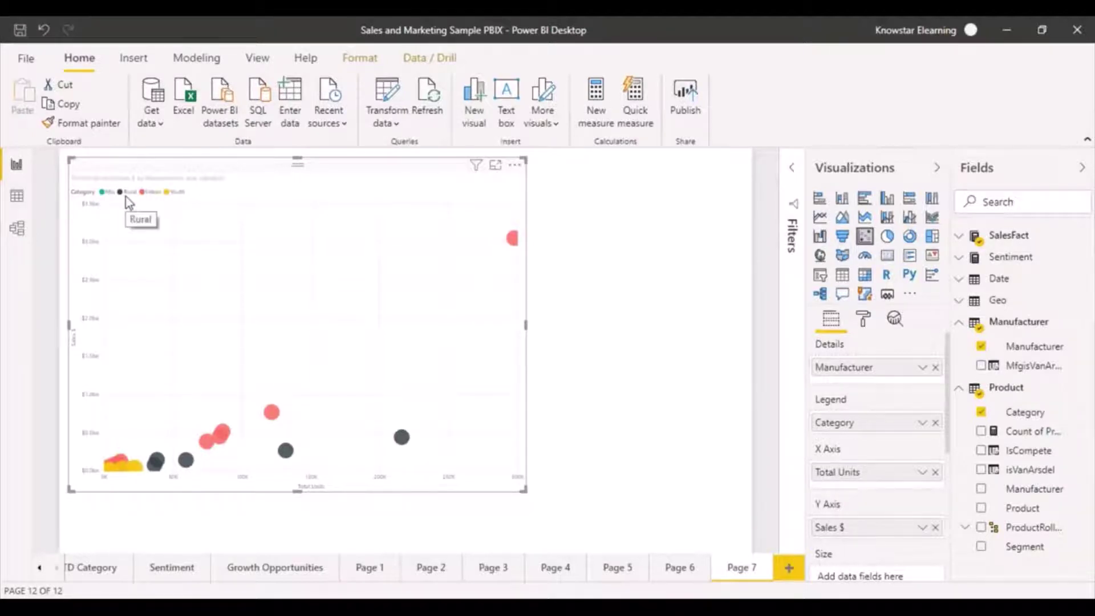
# Review the per-category Data colors, Fill point and Shapes settings in the chart's Format pane
pyautogui.click(864, 321)
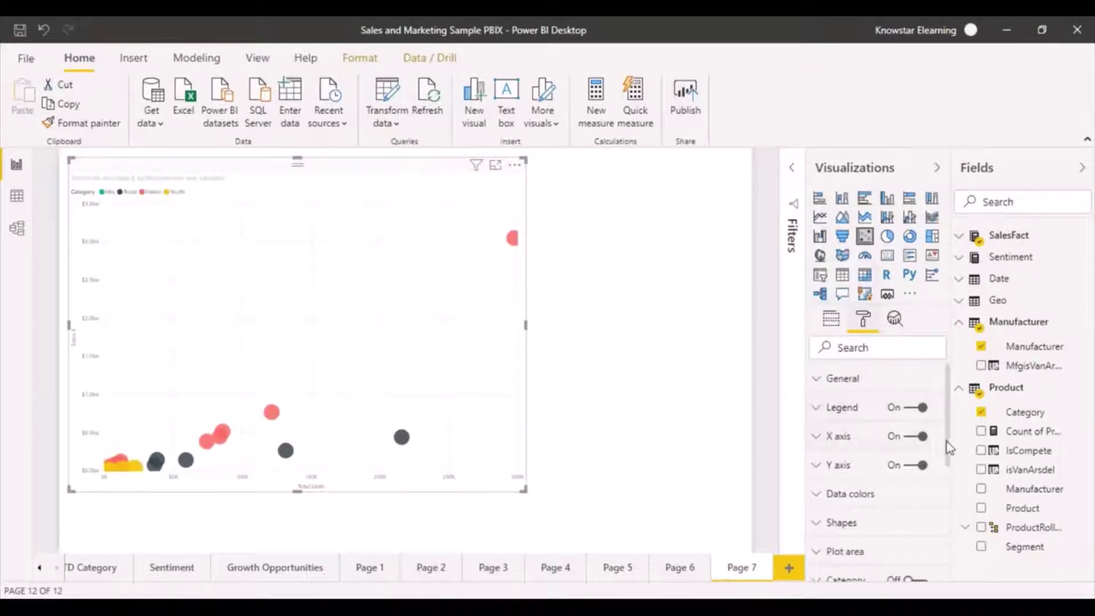
pyautogui.scroll(-2, 948, 453)
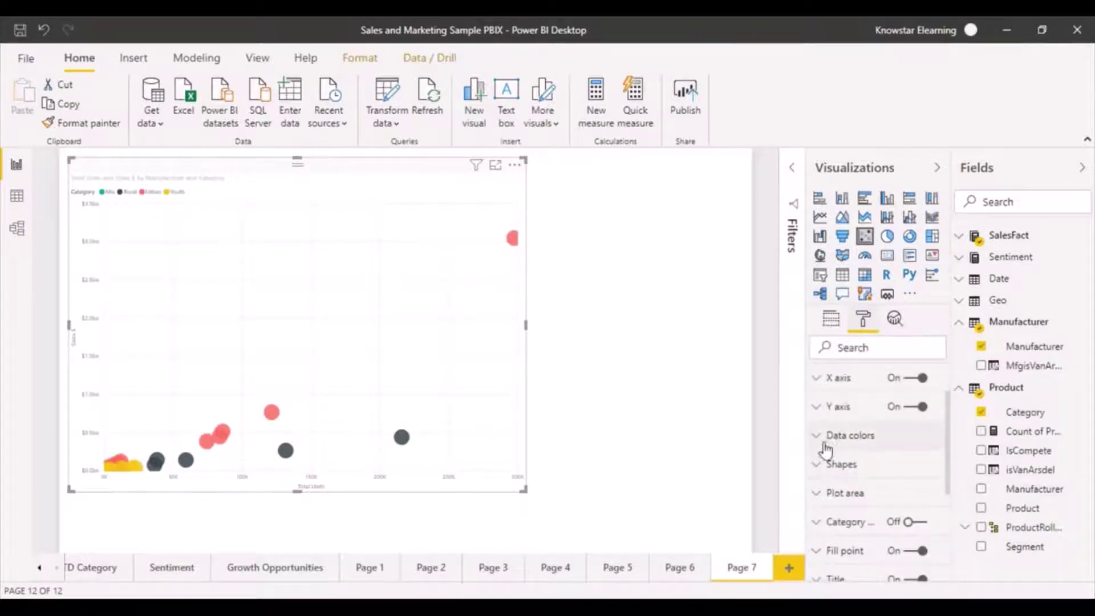
pyautogui.click(820, 440)
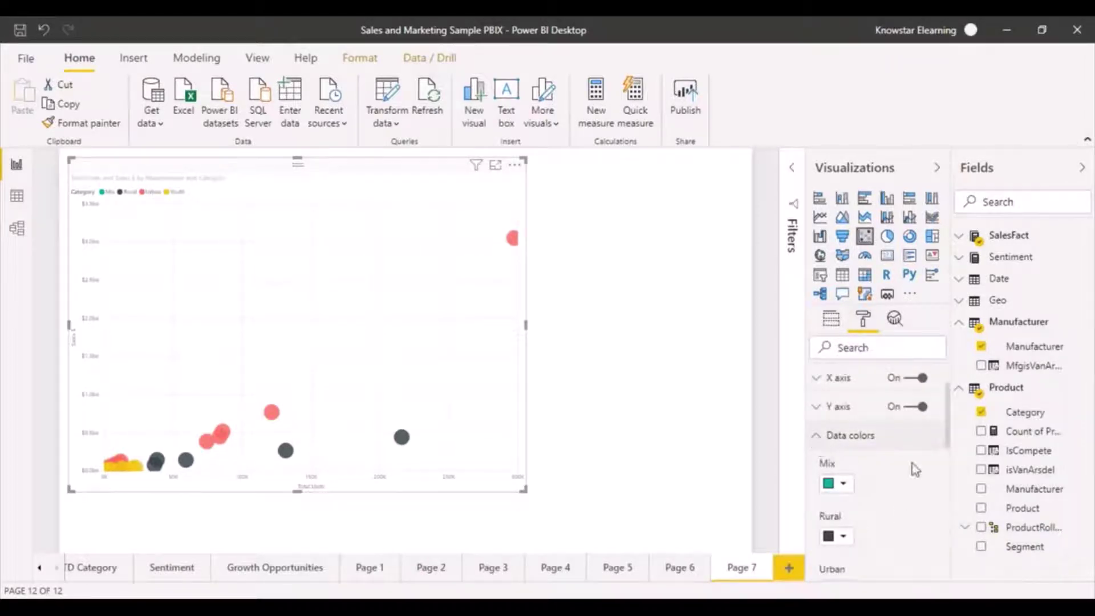
pyautogui.scroll(-1, 948, 444)
pyautogui.moveTo(949, 449); pyautogui.dragTo(952, 541)
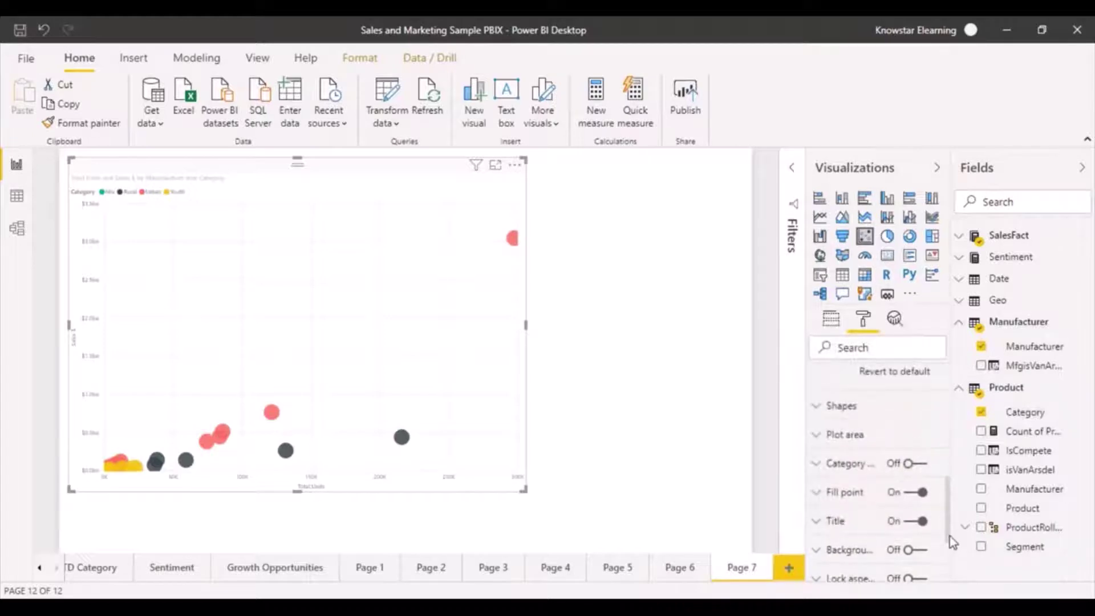
pyautogui.click(816, 494)
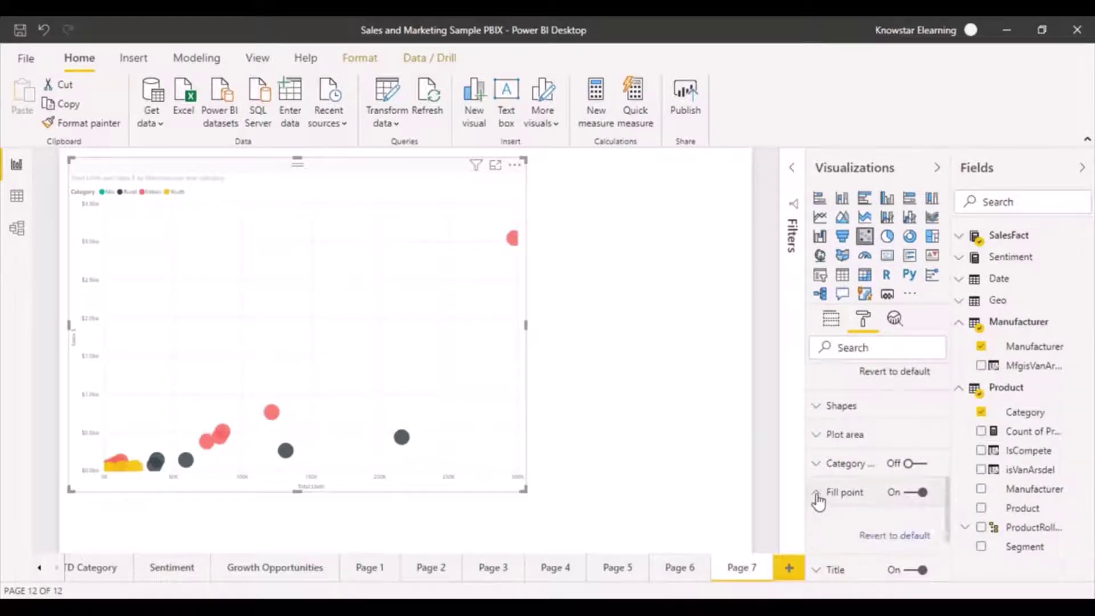
pyautogui.click(816, 493)
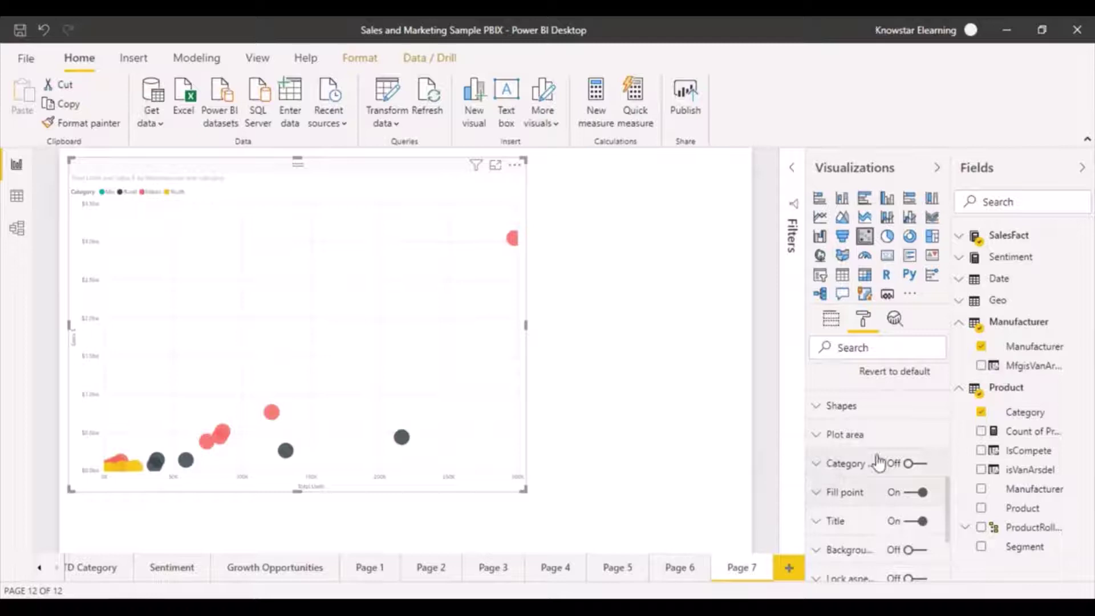
pyautogui.click(817, 408)
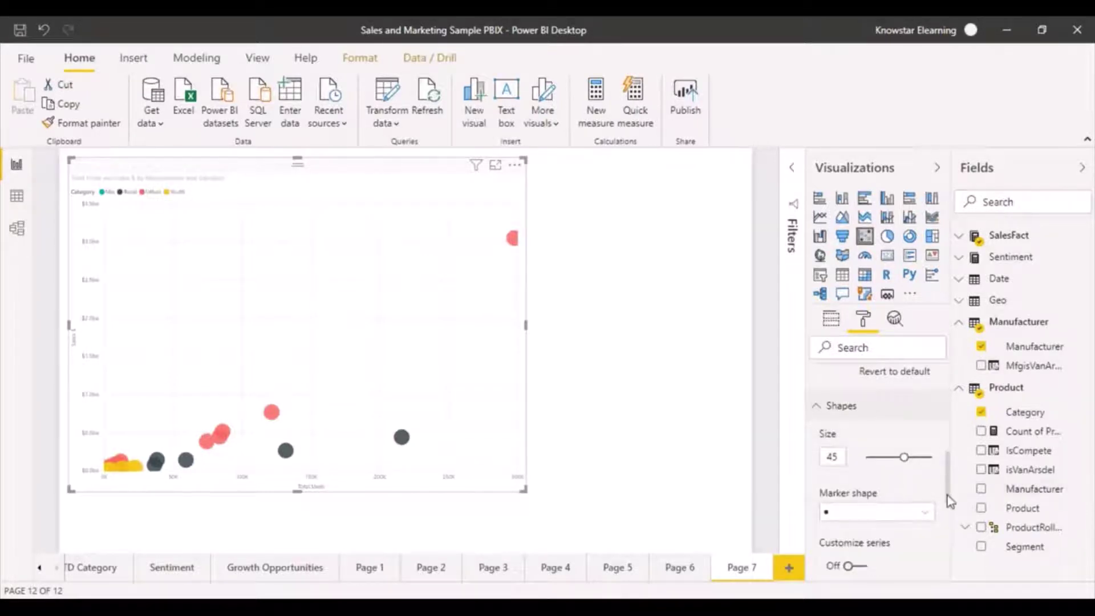
pyautogui.moveTo(947, 495); pyautogui.dragTo(948, 412)
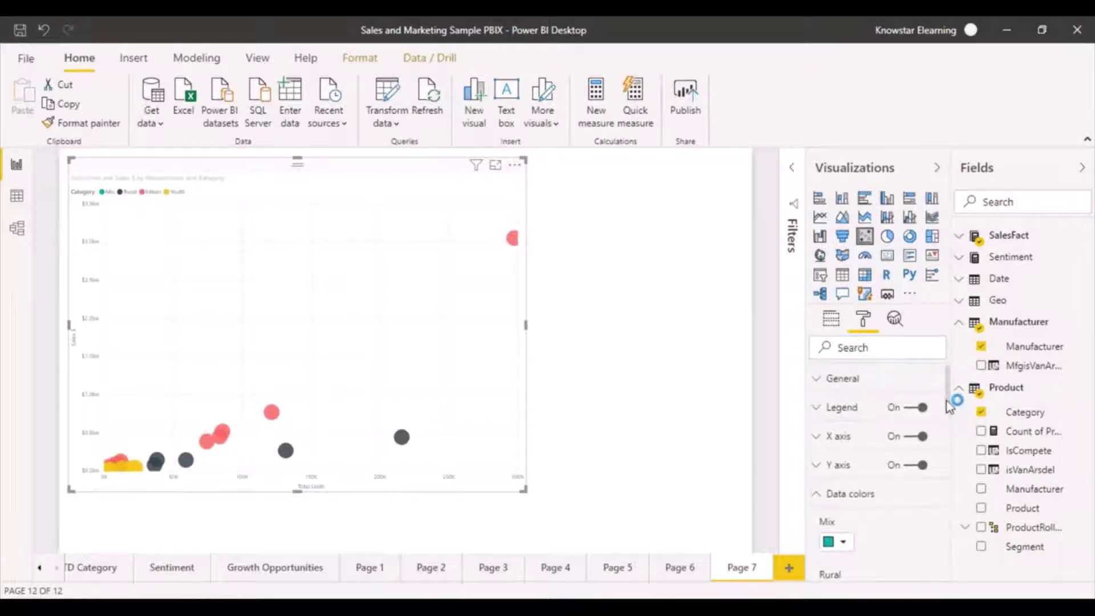
pyautogui.click(818, 381)
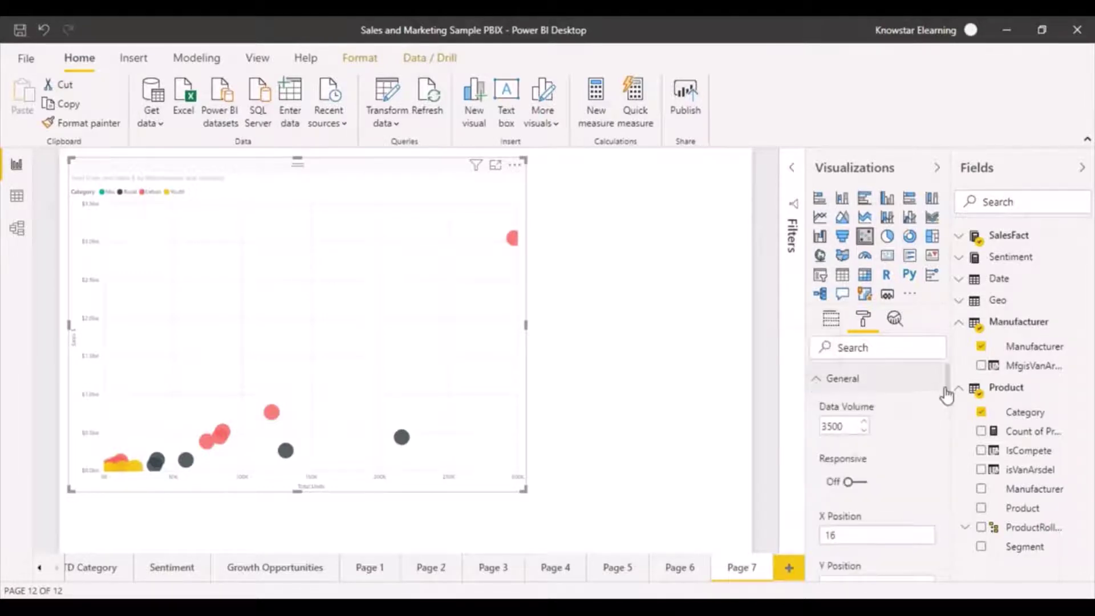
pyautogui.moveTo(949, 394); pyautogui.dragTo(947, 447)
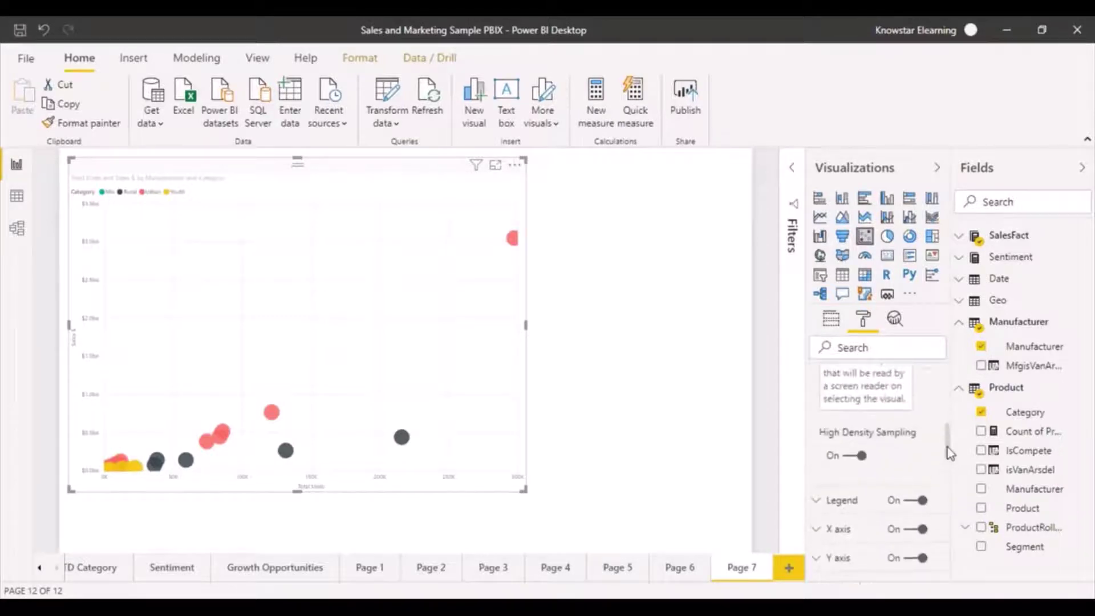
pyautogui.click(862, 459)
pyautogui.click(851, 461)
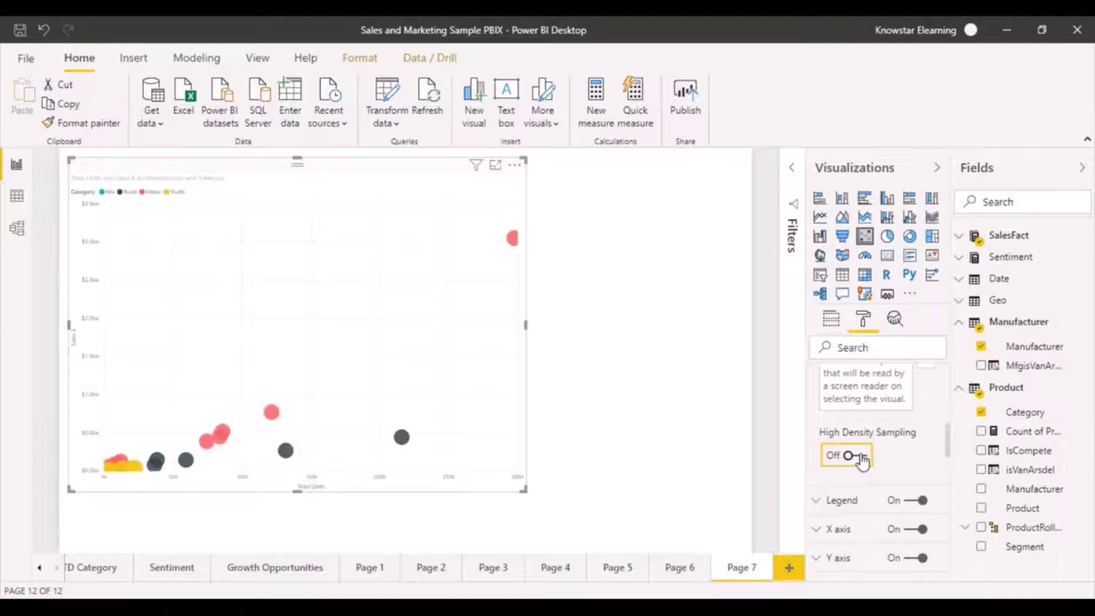
pyautogui.click(862, 462)
pyautogui.moveTo(945, 448); pyautogui.dragTo(946, 501)
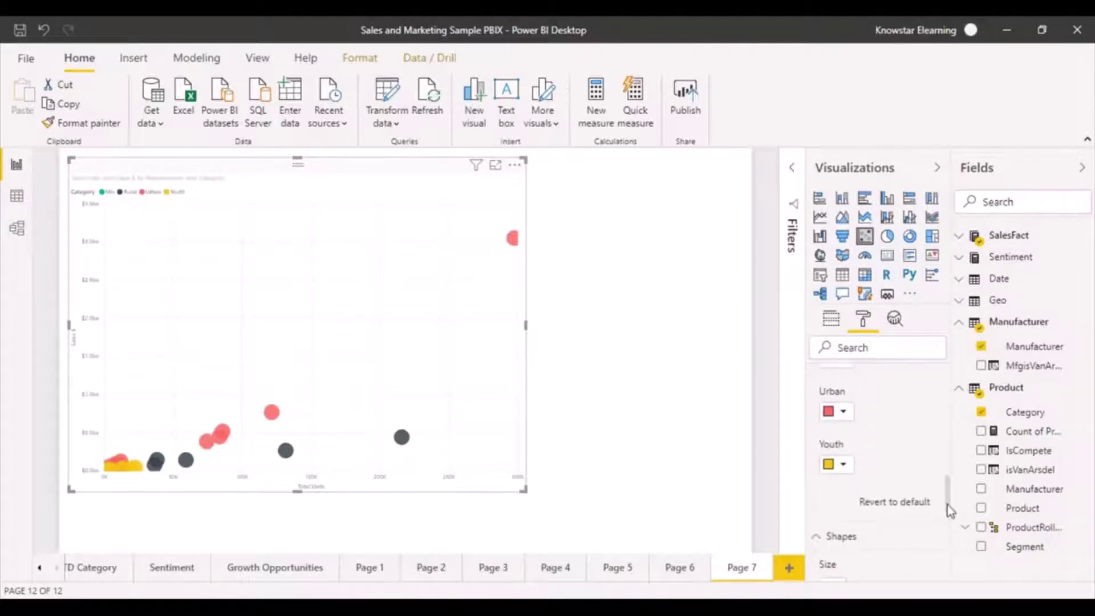
# Collapse and reopen the Shapes settings, then deselect the scatter chart with Esc
pyautogui.moveTo(947, 505); pyautogui.dragTo(947, 522)
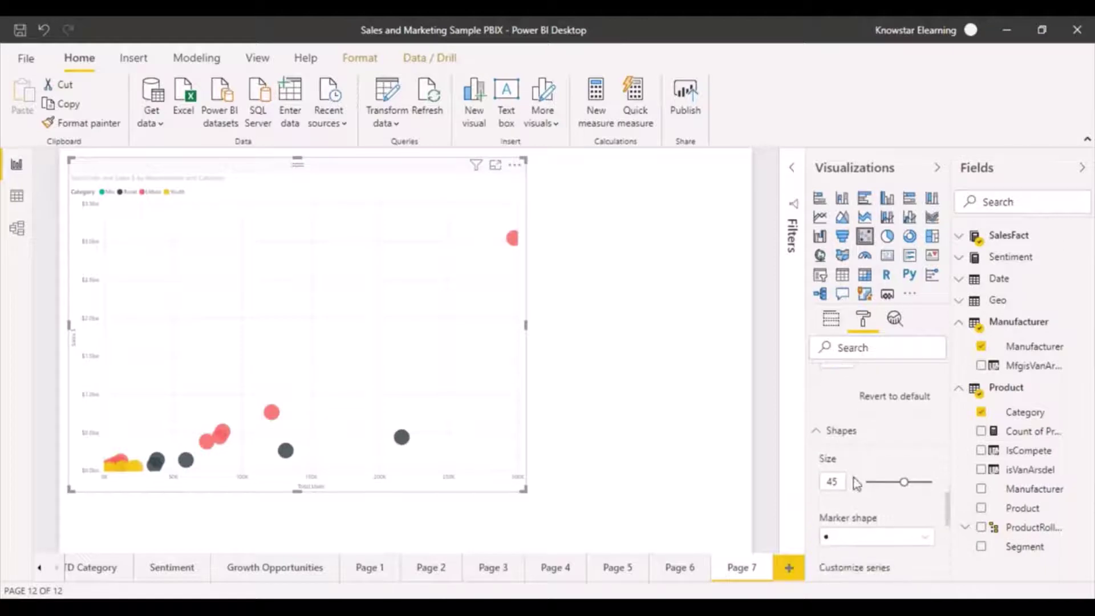
pyautogui.click(817, 432)
pyautogui.click(817, 433)
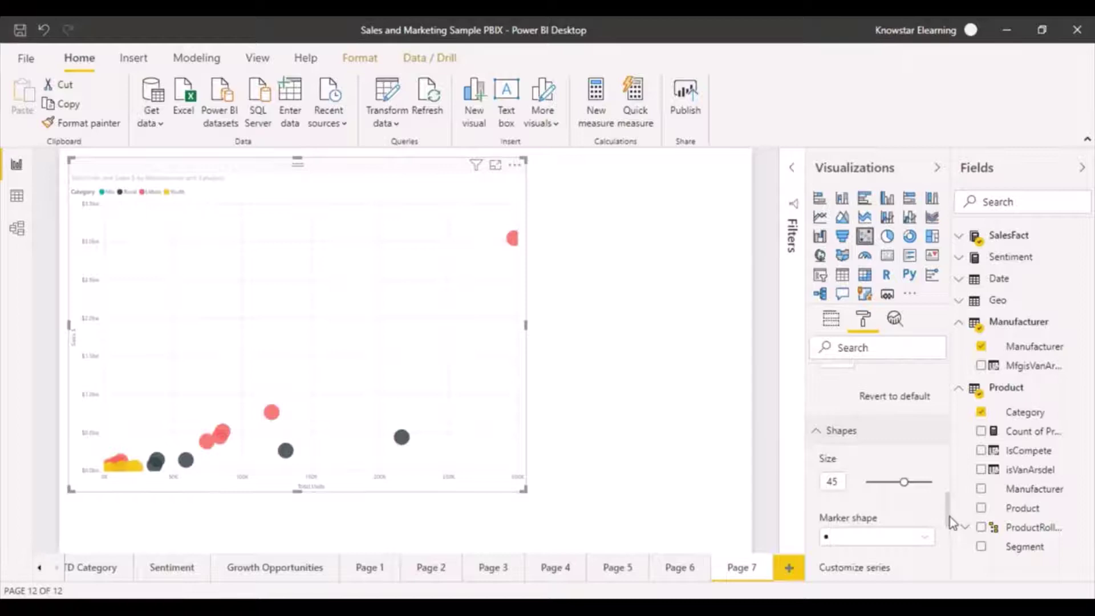
pyautogui.moveTo(948, 517); pyautogui.dragTo(950, 562)
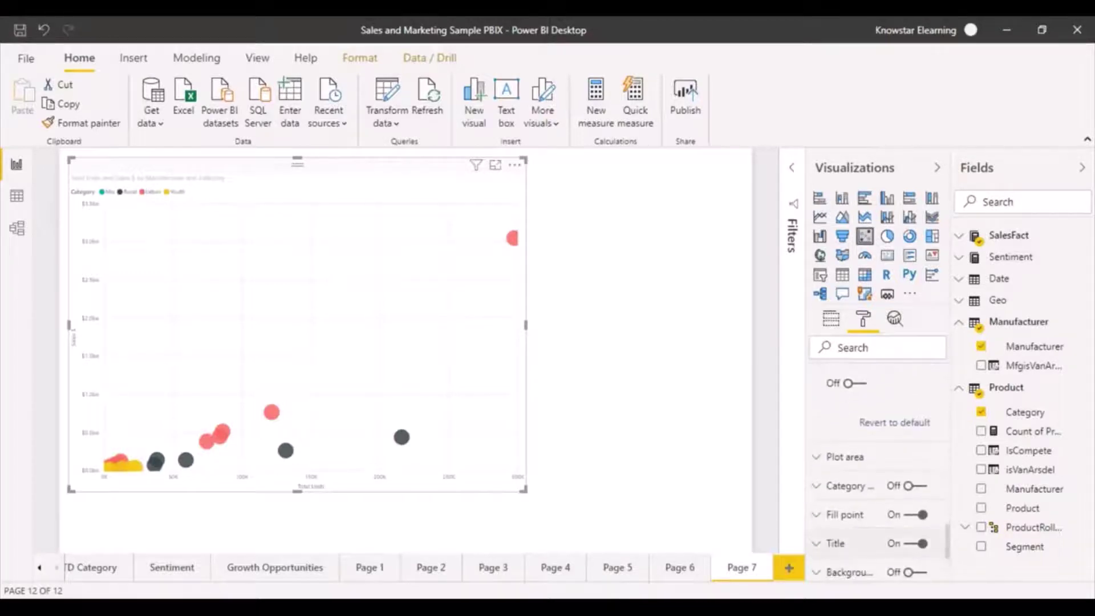
pyautogui.press('Escape')
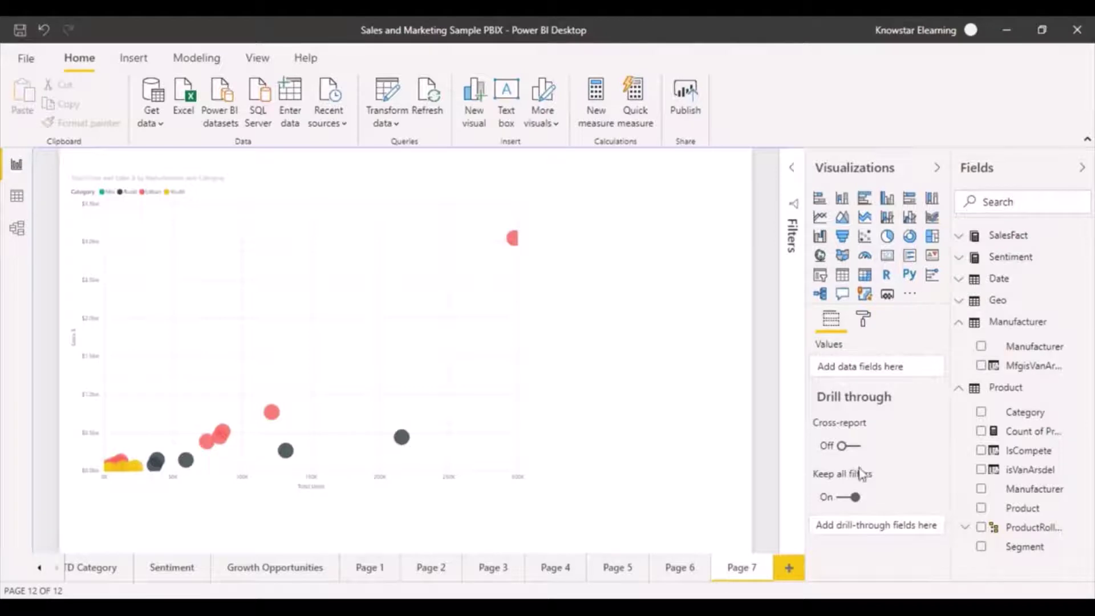
# Reselect the scatter chart and inspect its Border settings, leaving the border off
pyautogui.click(863, 319)
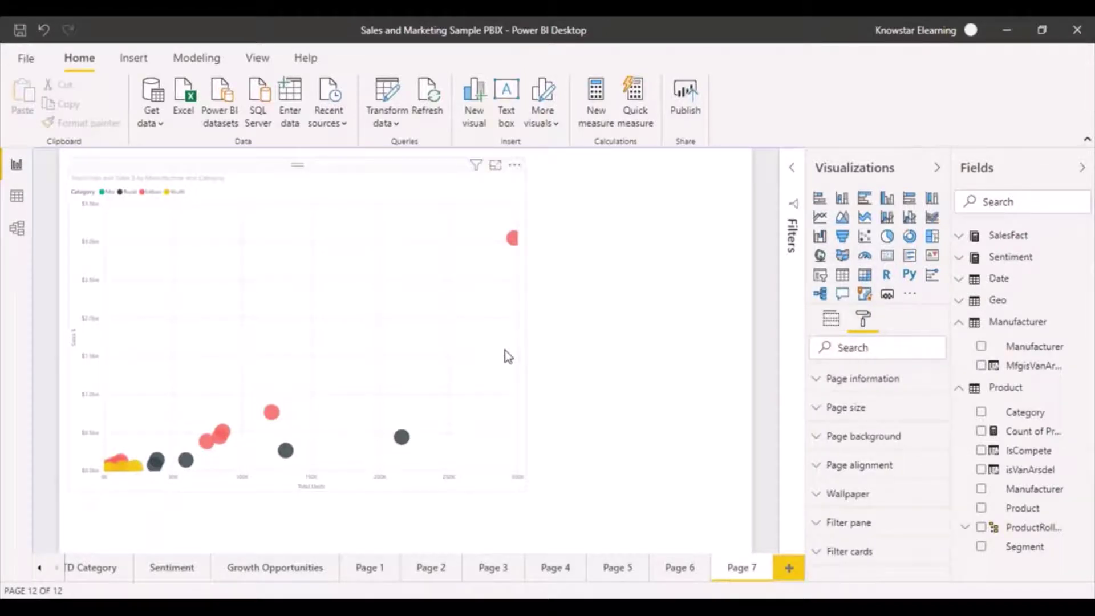
pyautogui.click(520, 369)
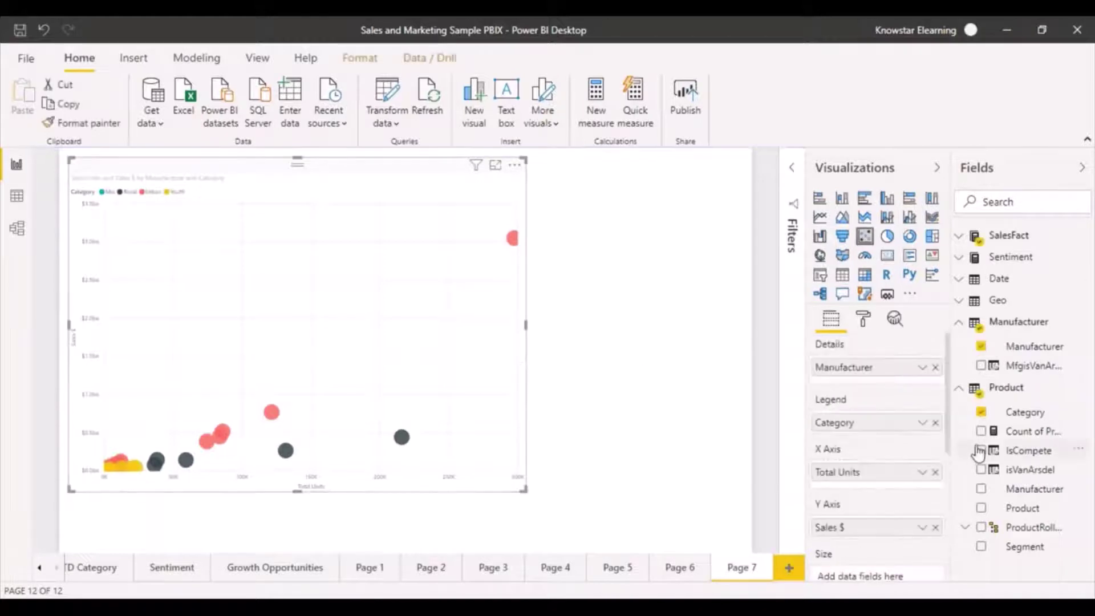
pyautogui.click(864, 320)
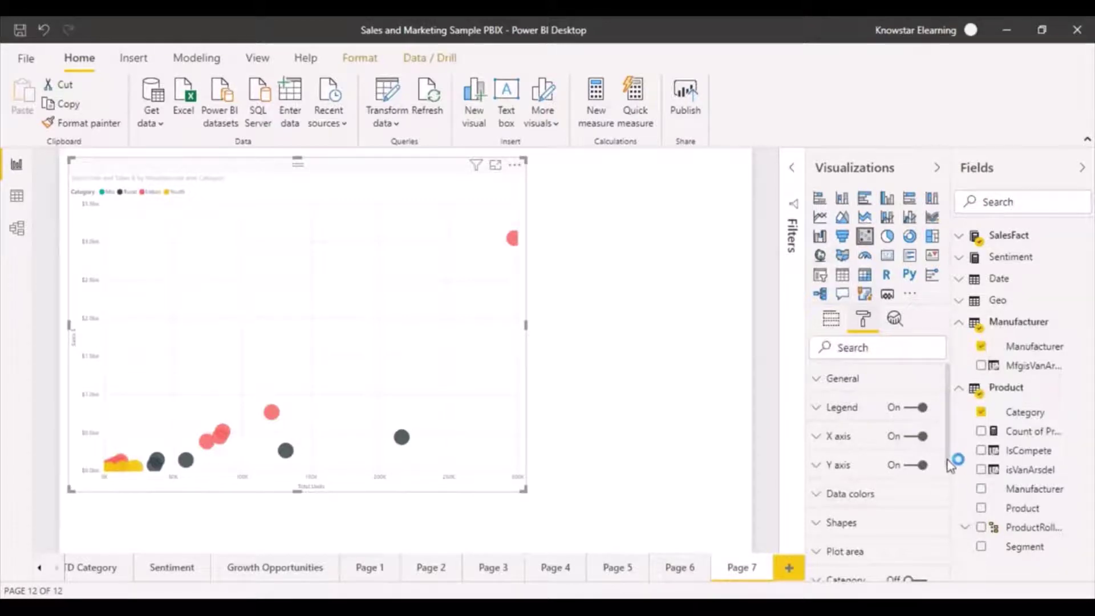
pyautogui.moveTo(948, 461); pyautogui.dragTo(952, 563)
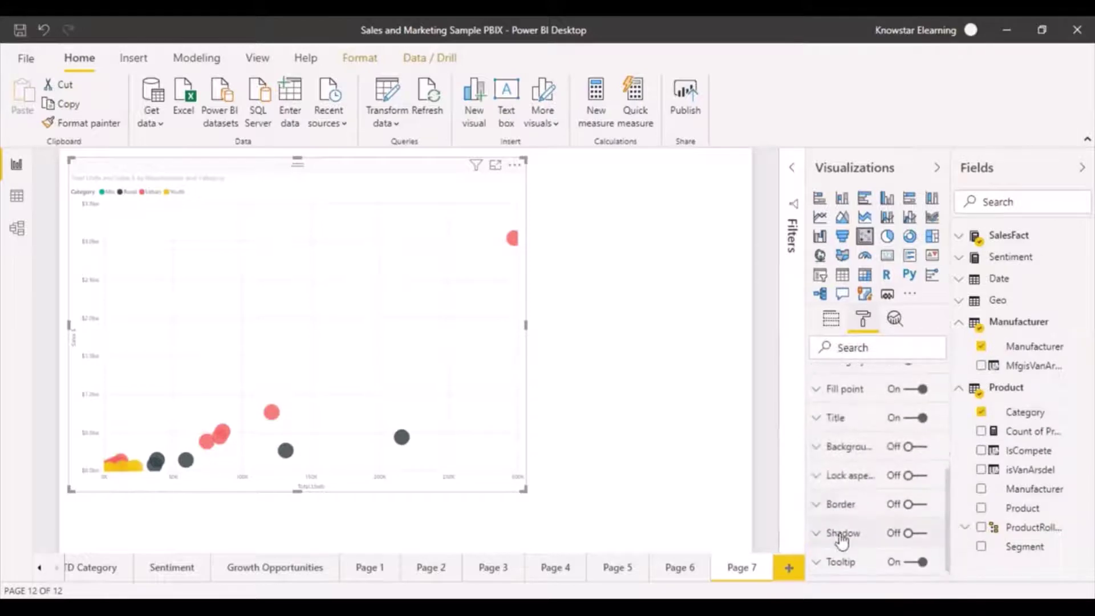
pyautogui.click(821, 506)
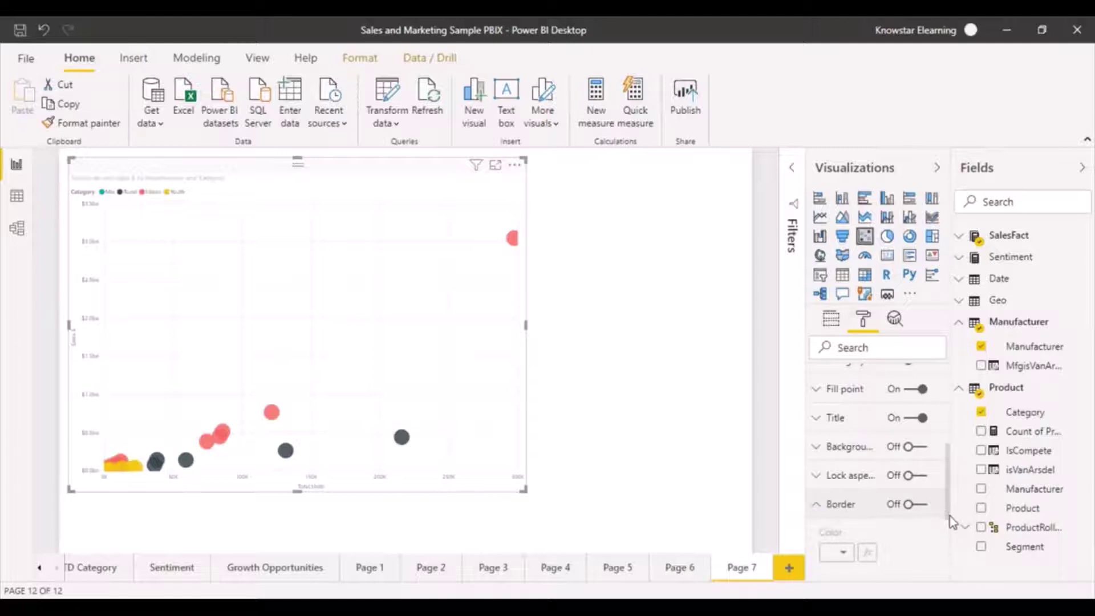
pyautogui.moveTo(949, 515); pyautogui.dragTo(958, 439)
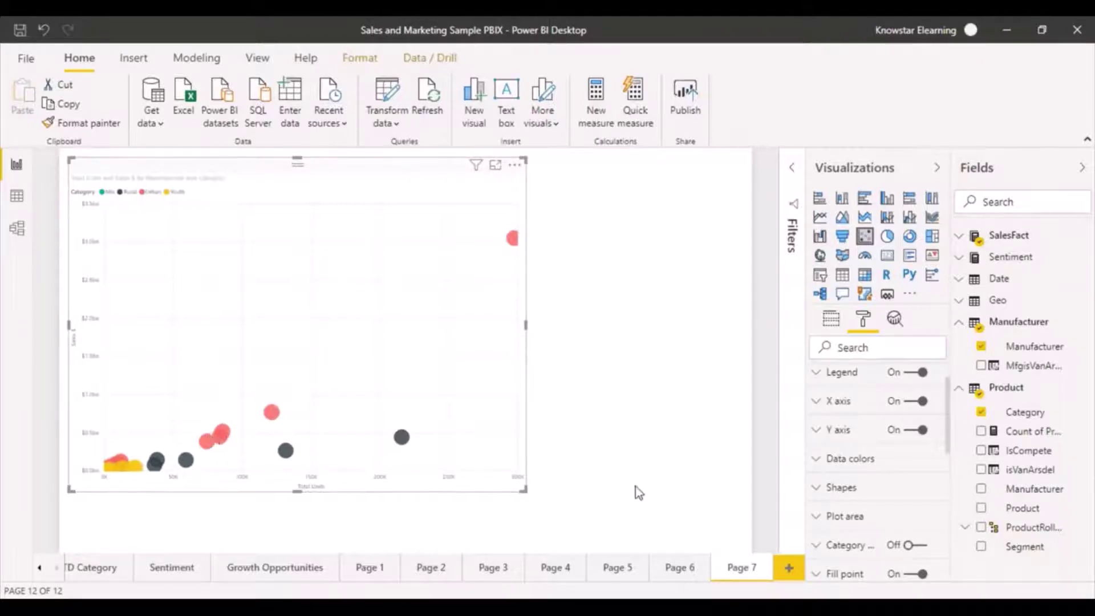
# Check a yellow Youth bubble's values, then deselect the scatter chart
pyautogui.click(133, 471)
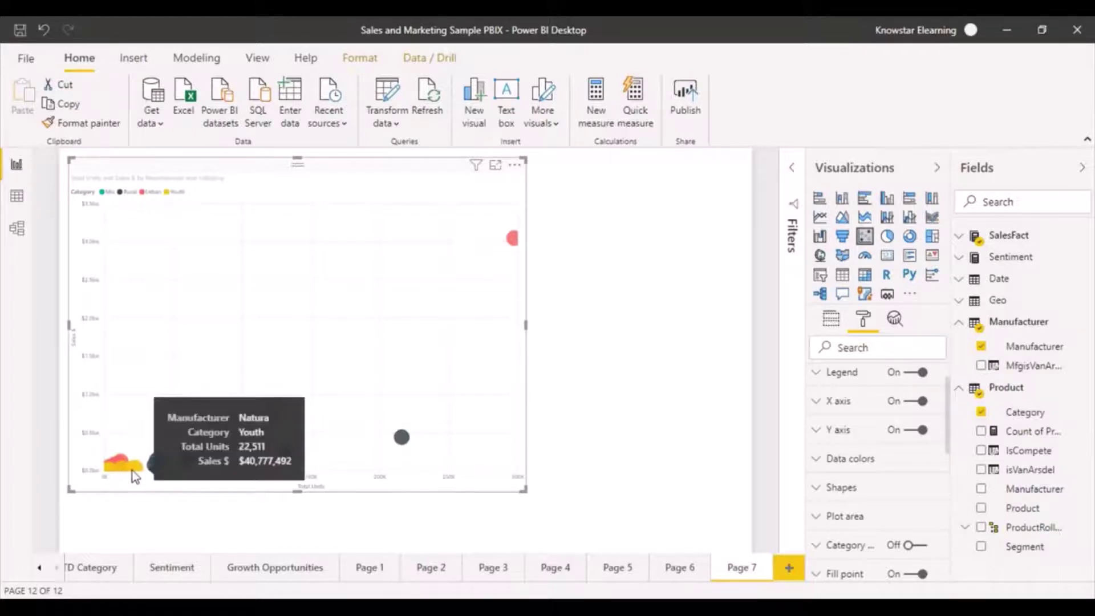
pyautogui.click(669, 366)
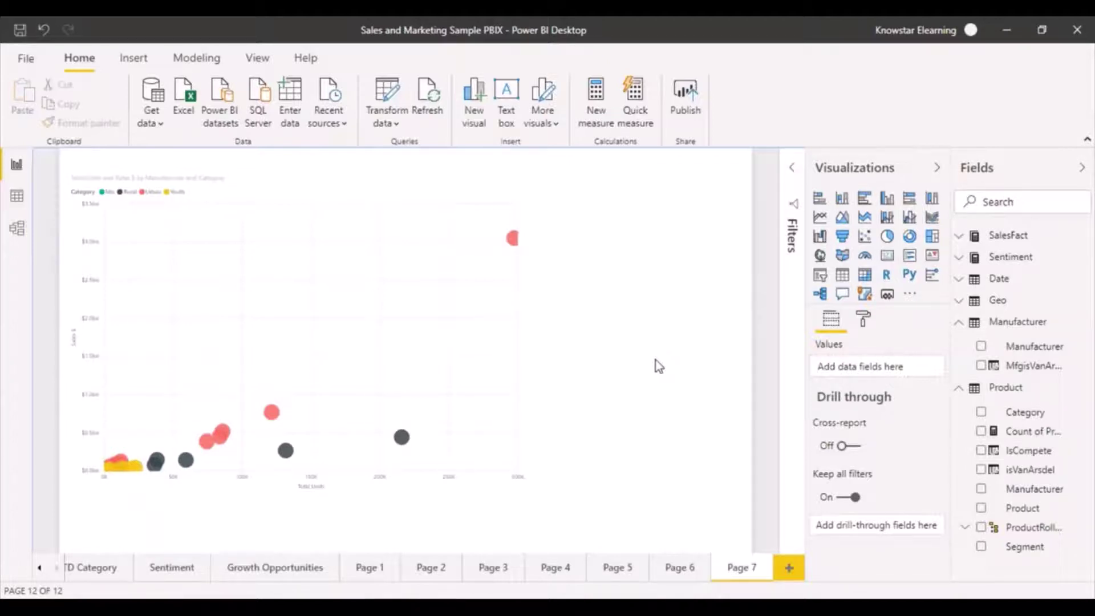
# Select the scatter chart, browse its Analytics reference lines, then scroll the field wells to Play Axis
pyautogui.click(487, 376)
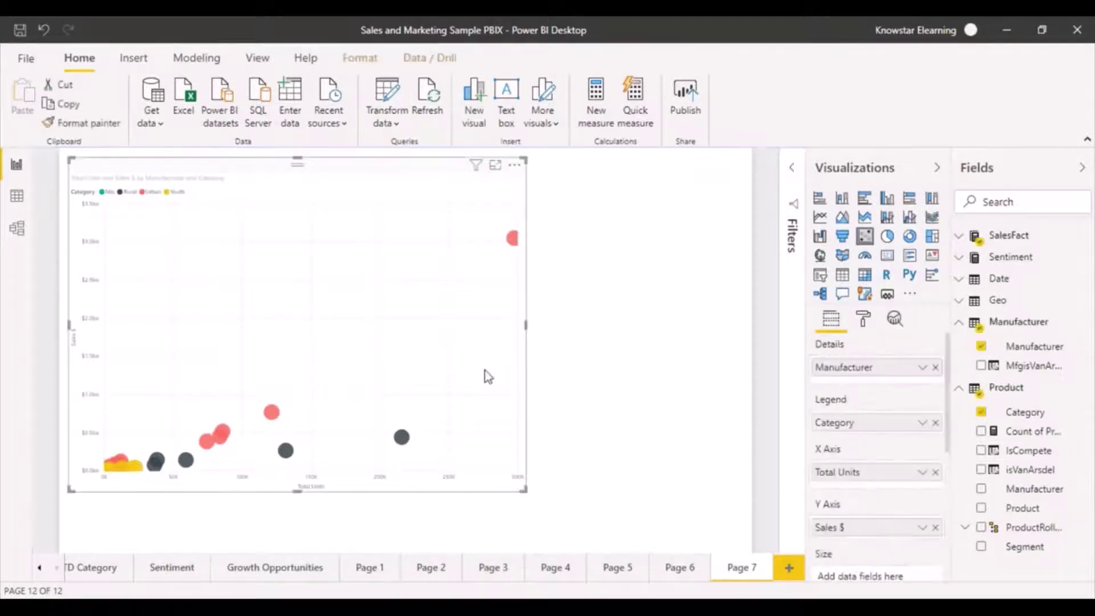
pyautogui.click(893, 326)
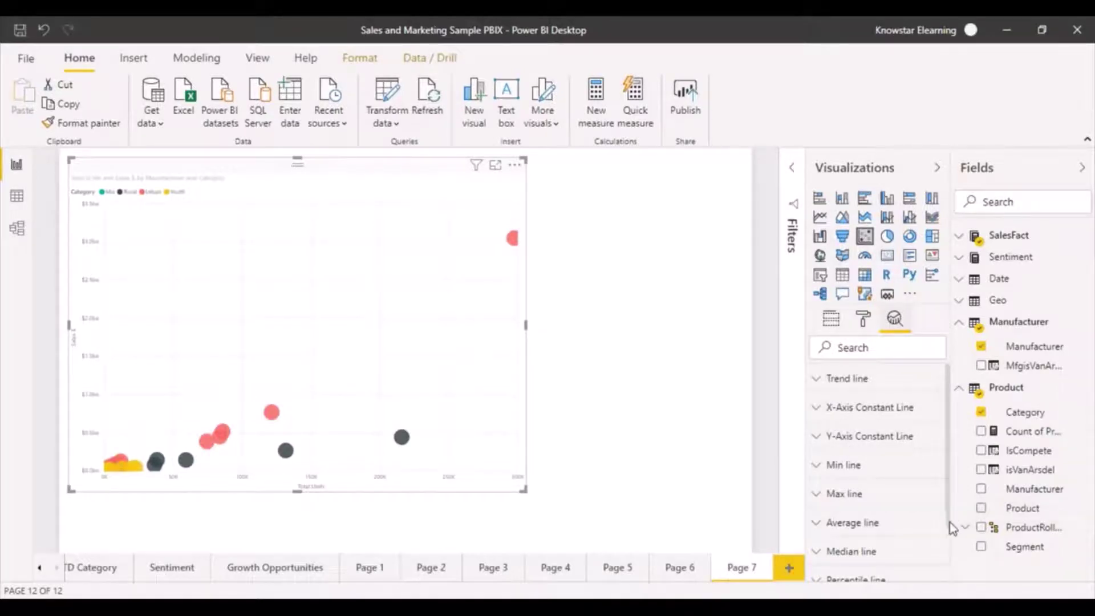
pyautogui.moveTo(949, 522)
pyautogui.mouseDown()
pyautogui.moveTo(949, 591)
pyautogui.moveTo(951, 504)
pyautogui.mouseUp()
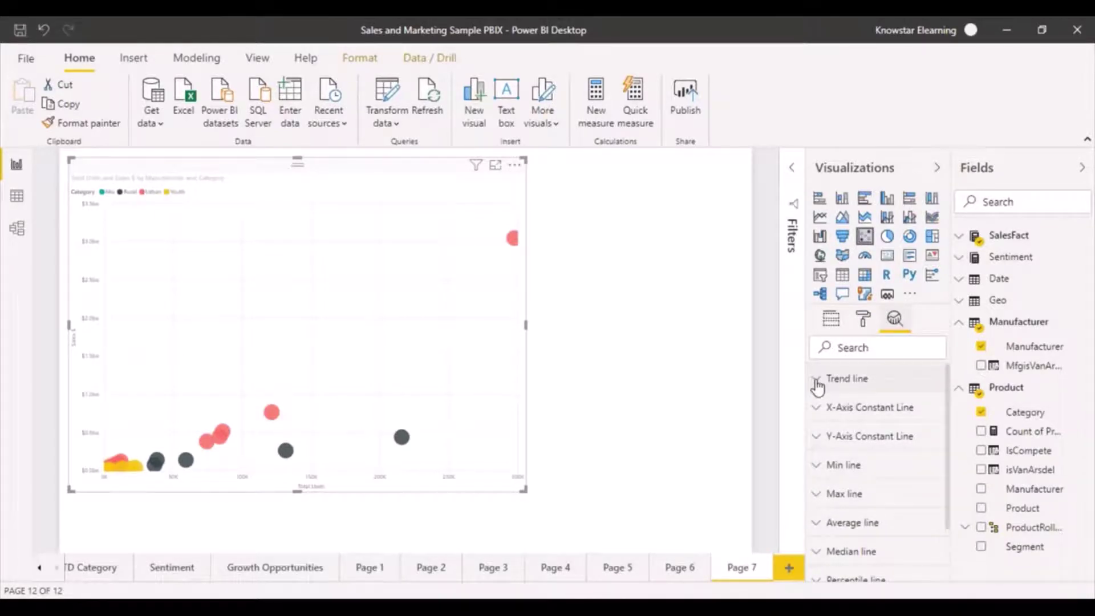
pyautogui.click(832, 321)
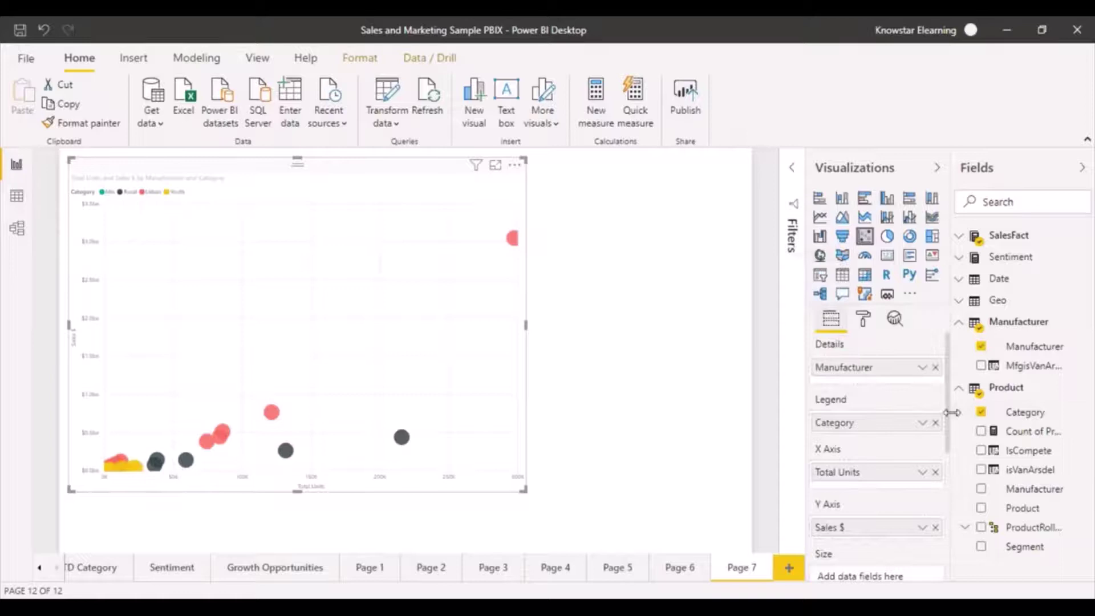
pyautogui.moveTo(946, 419); pyautogui.dragTo(952, 513)
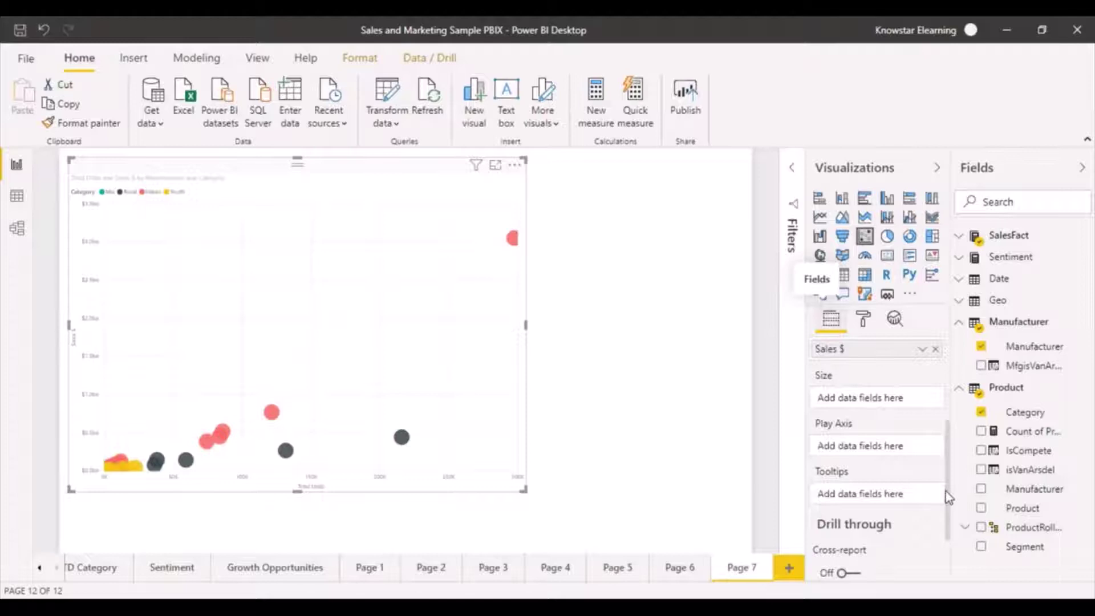
# Expand SalesFact and put the Sales $ measure in the chart's Size well
pyautogui.click(963, 242)
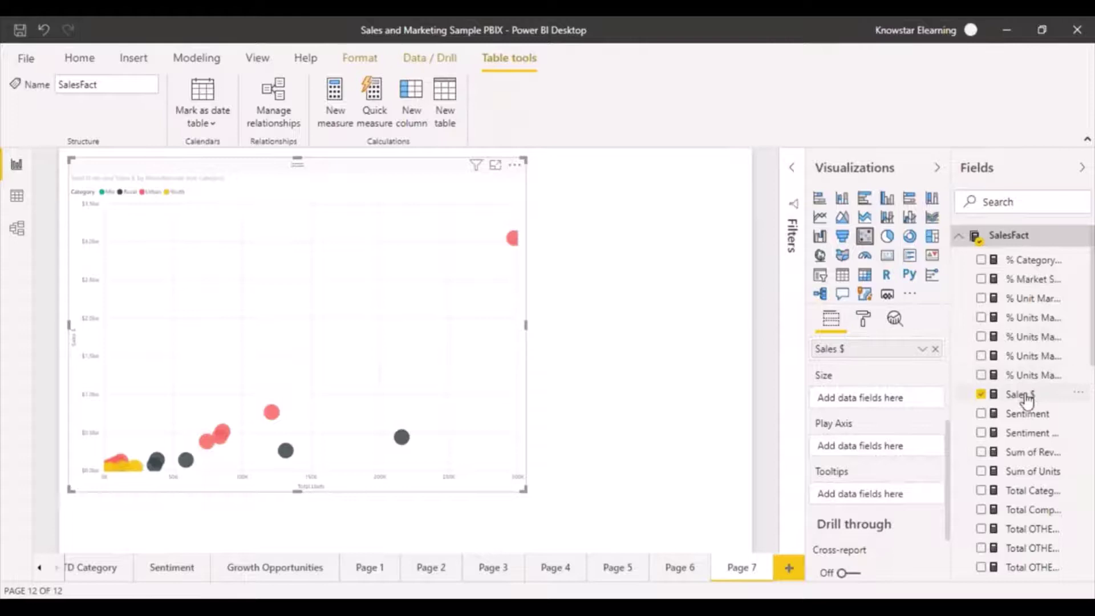
pyautogui.moveTo(1021, 394); pyautogui.dragTo(872, 399)
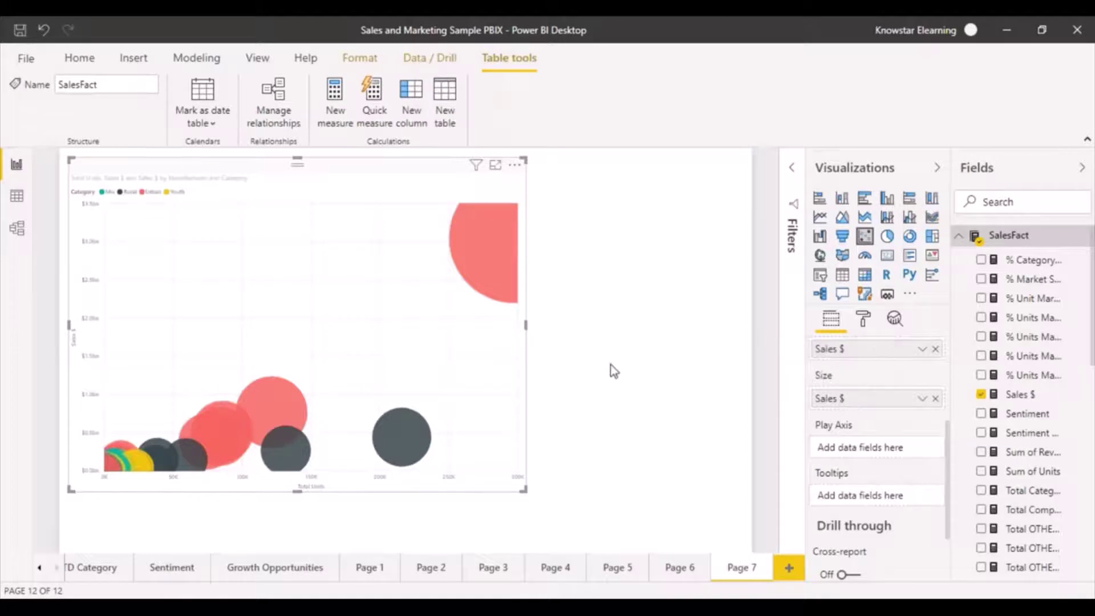
# Stretch the scatter chart visual wider to the right and check the bubble tooltips
pyautogui.moveTo(490, 270)
pyautogui.moveTo(527, 491); pyautogui.dragTo(609, 493)
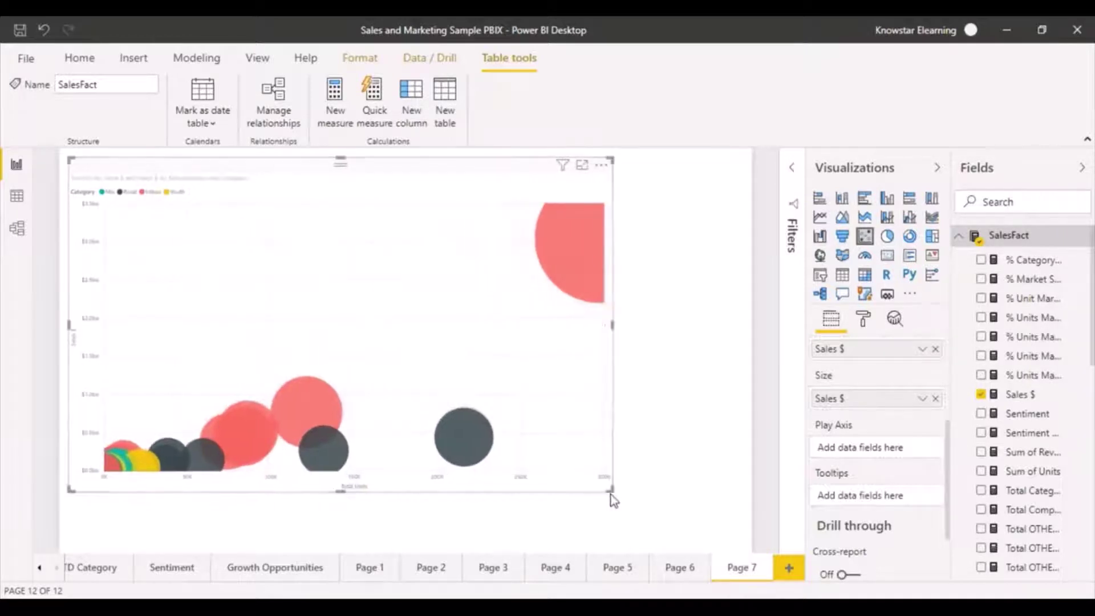
pyautogui.moveTo(584, 237)
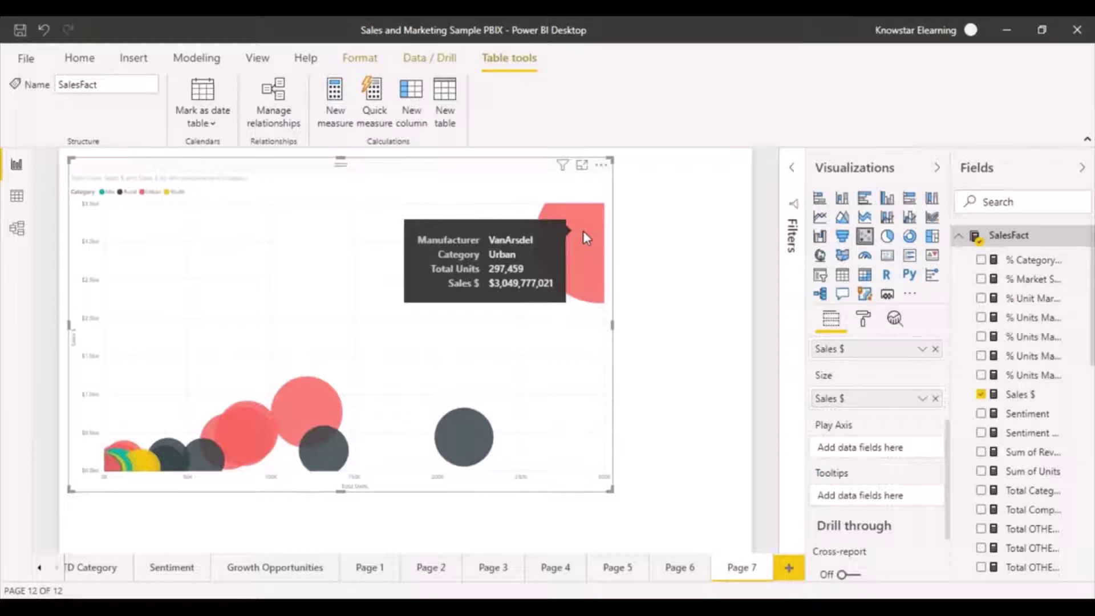
pyautogui.moveTo(298, 403)
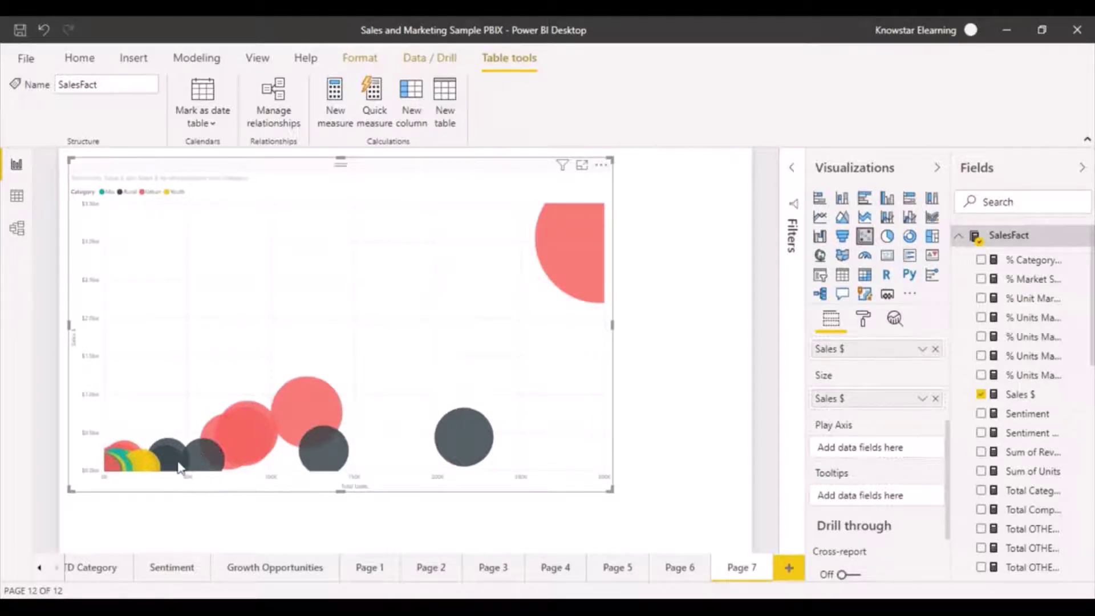
pyautogui.moveTo(146, 468)
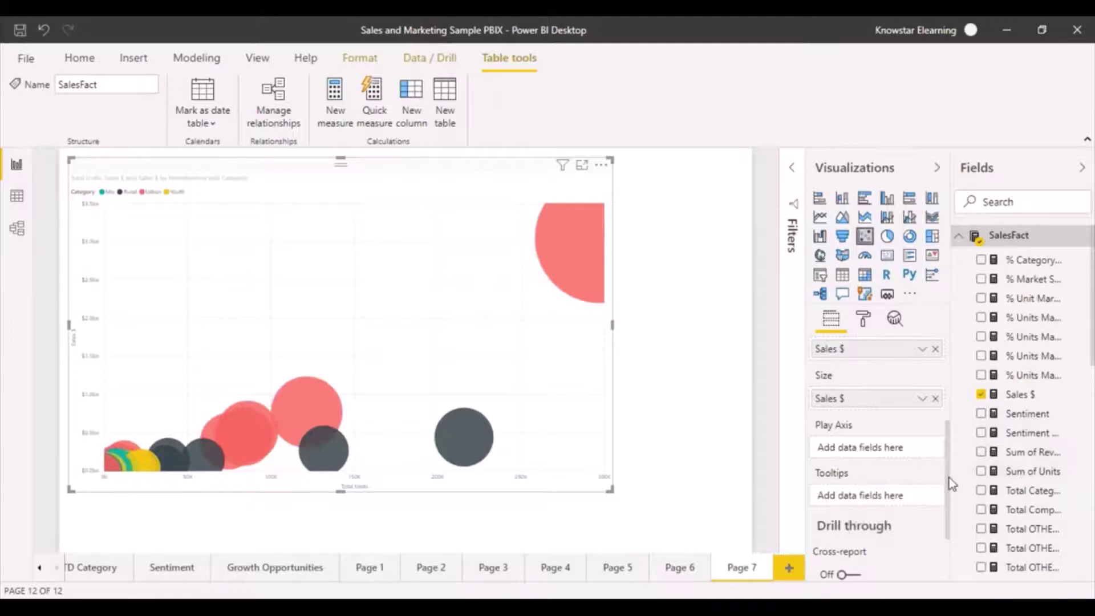
# Collapse SalesFact and expand Date > Date Hierarchy to reveal Year, Quarter, Month and Day
pyautogui.moveTo(949, 477); pyautogui.dragTo(949, 494)
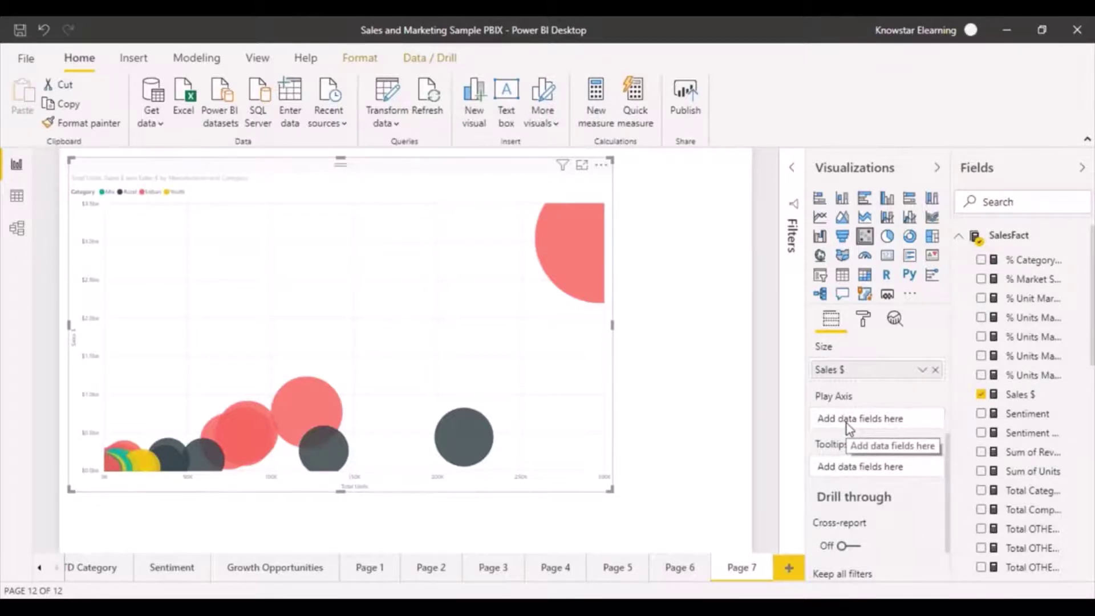
pyautogui.click(962, 245)
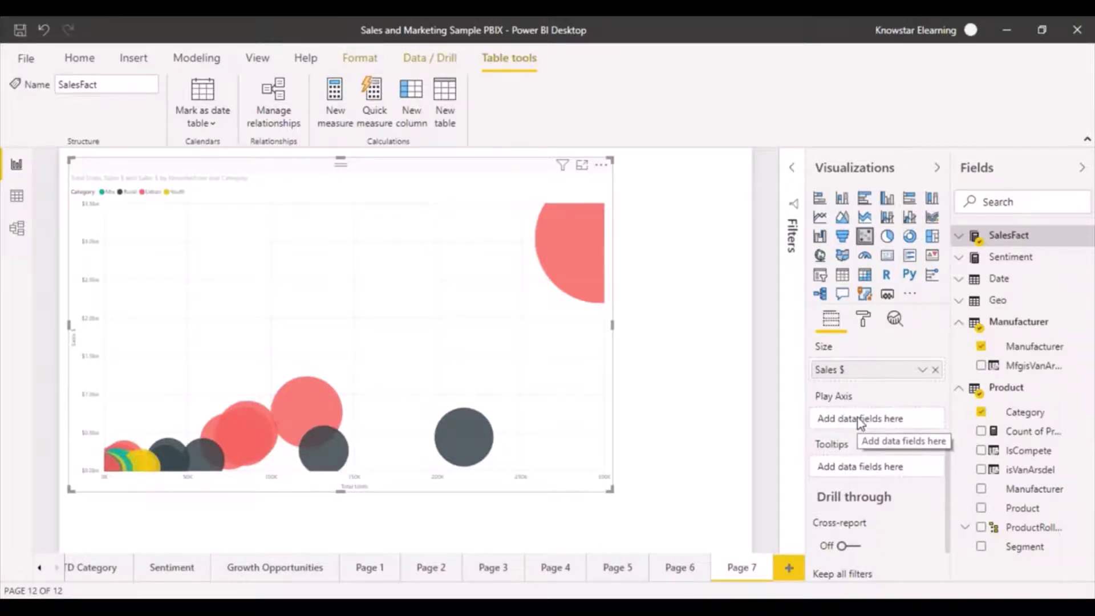
pyautogui.click(959, 282)
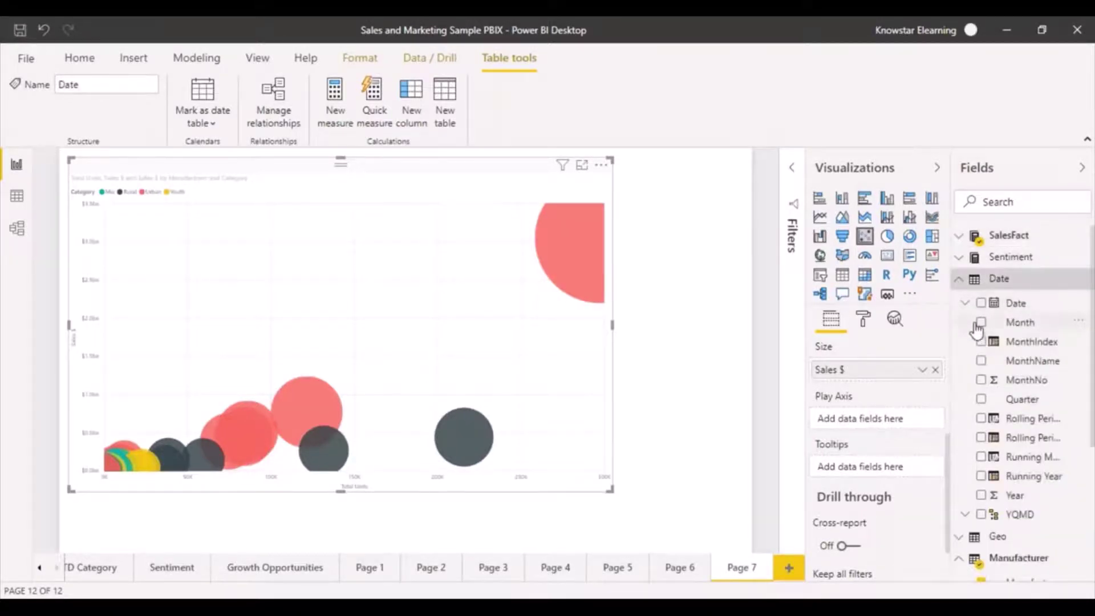
pyautogui.click(966, 305)
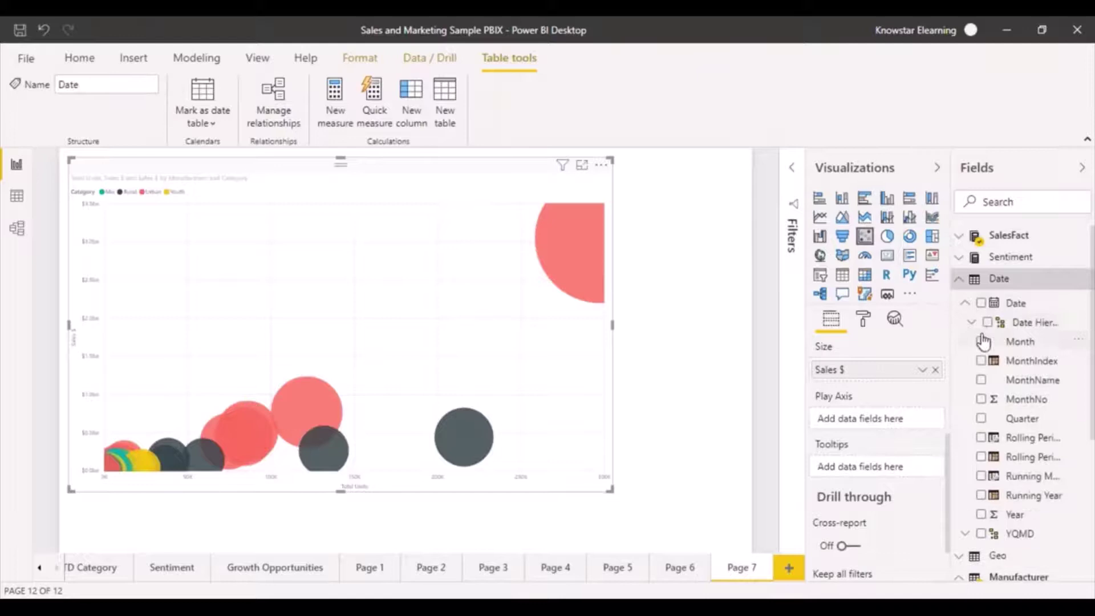
pyautogui.click(972, 323)
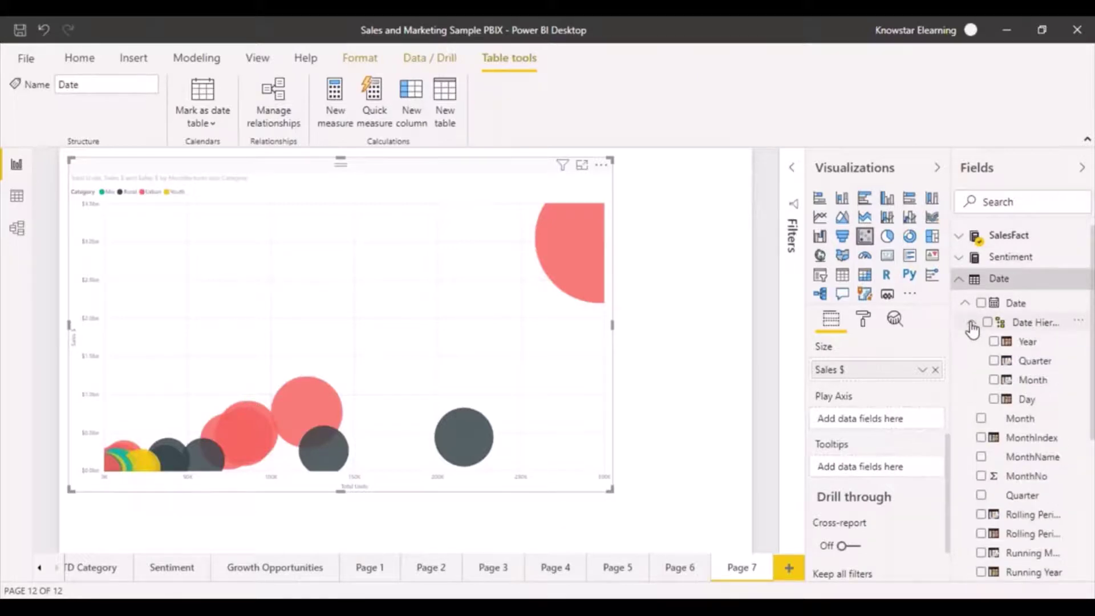
# Tick Year, then remove it from the Details well so only Manufacturer remains
pyautogui.click(994, 342)
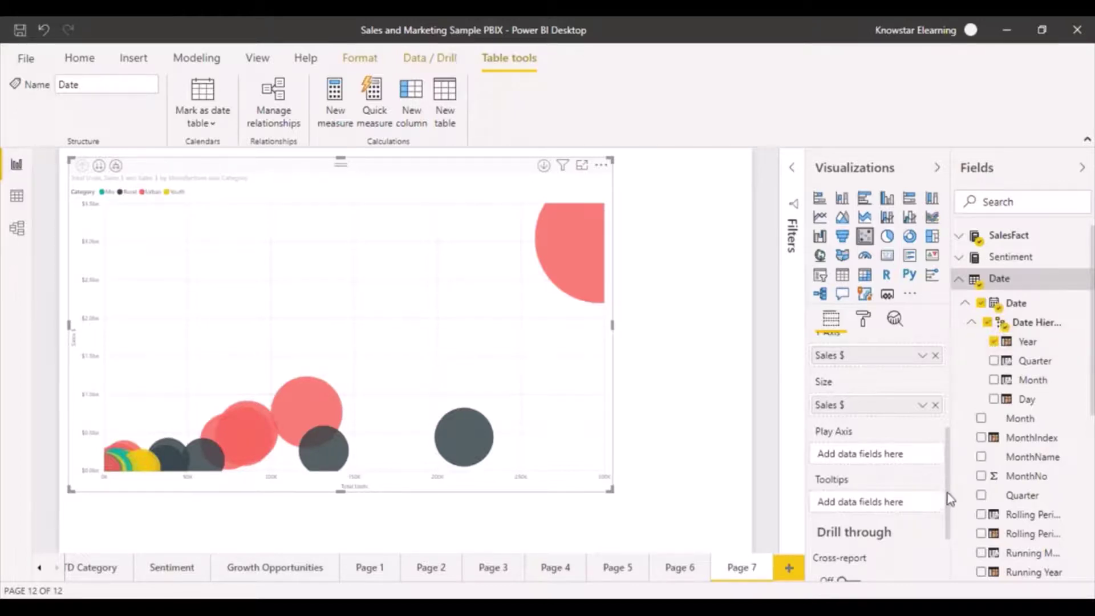
pyautogui.moveTo(947, 493); pyautogui.dragTo(957, 403)
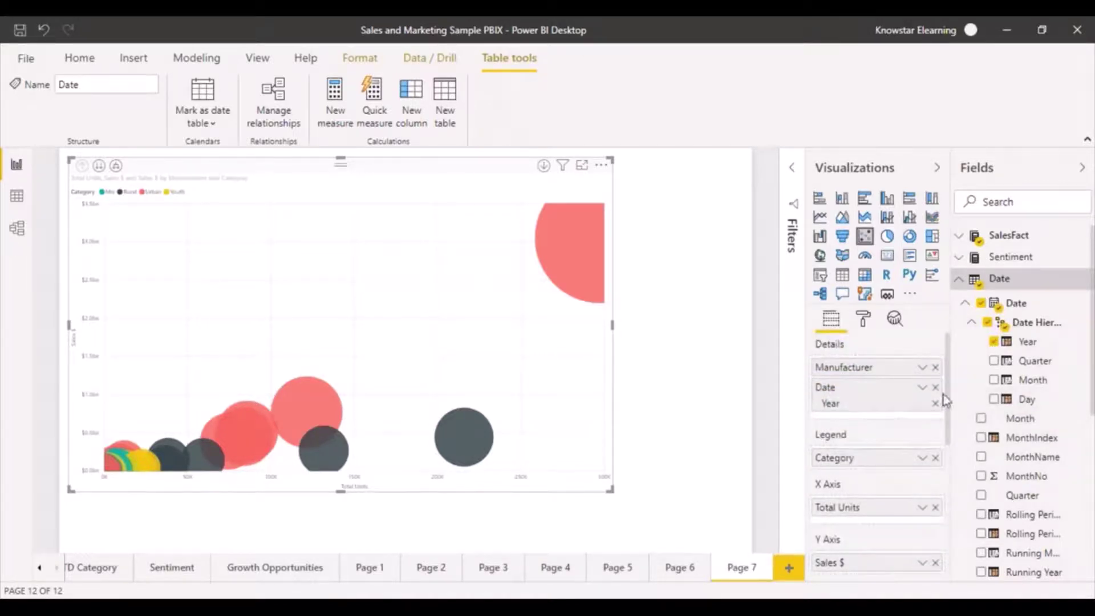
pyautogui.click(935, 389)
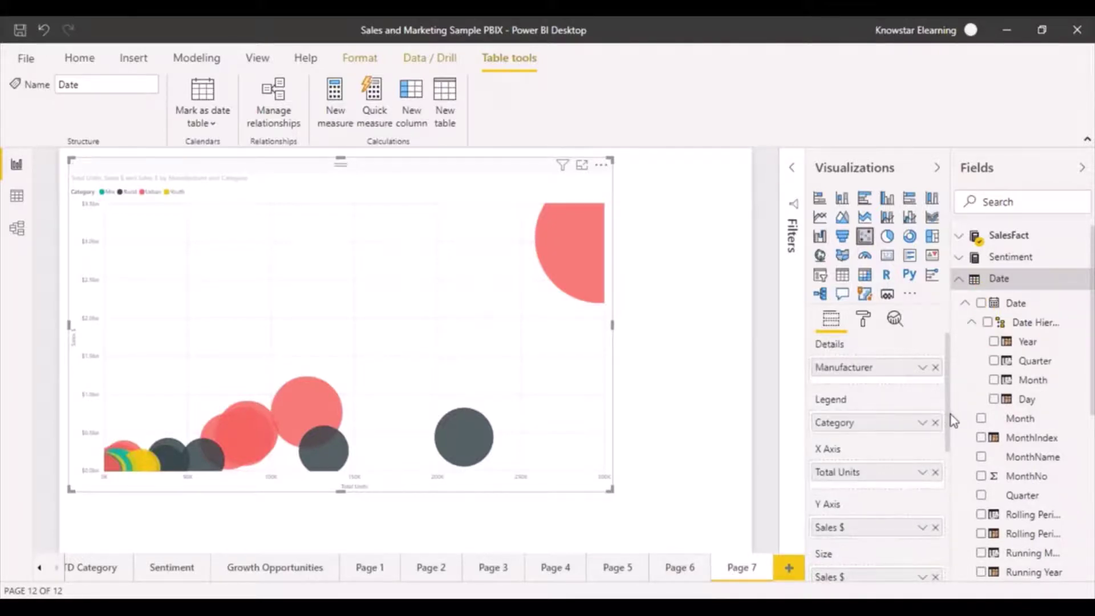
pyautogui.scroll(-5, 946, 443)
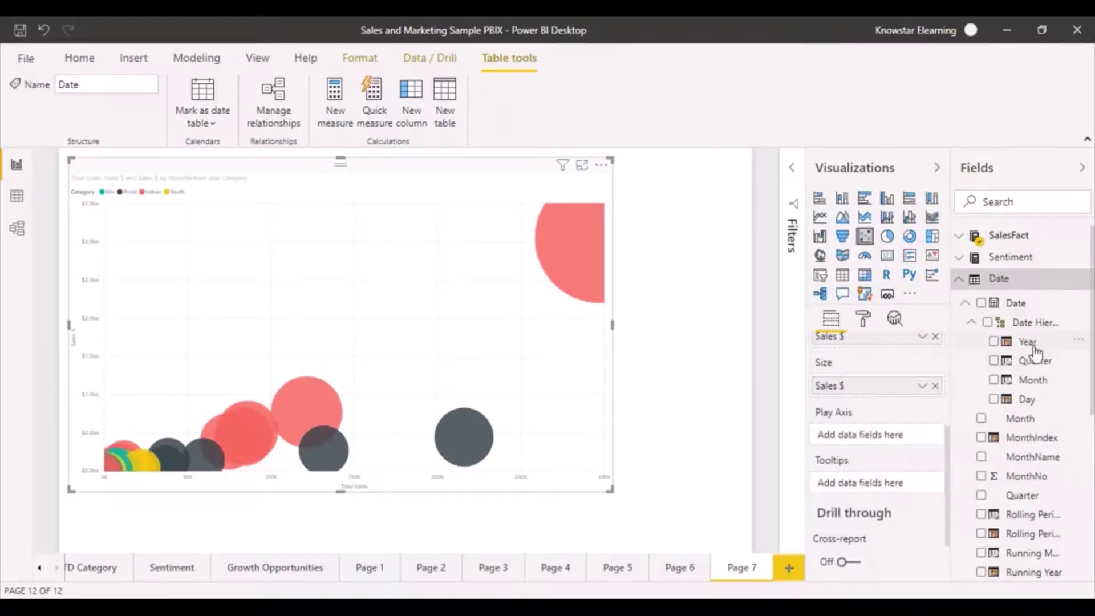
# Put Date Year on the Play Axis and step the timeline through 2007, 2001–2004, then back to 1999
pyautogui.moveTo(1029, 343); pyautogui.dragTo(907, 444)
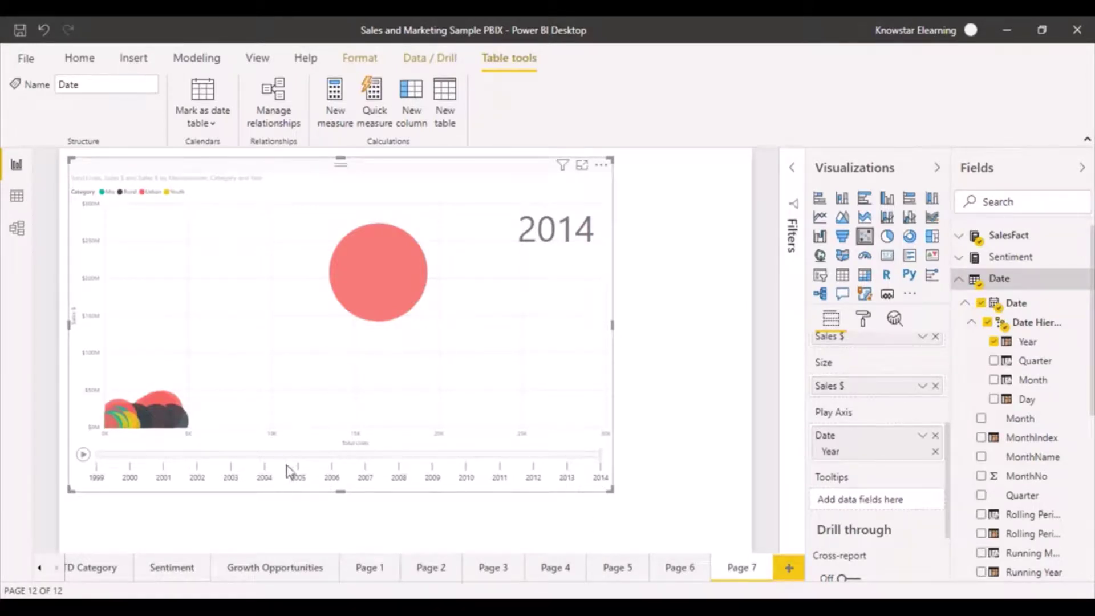
pyautogui.click(368, 460)
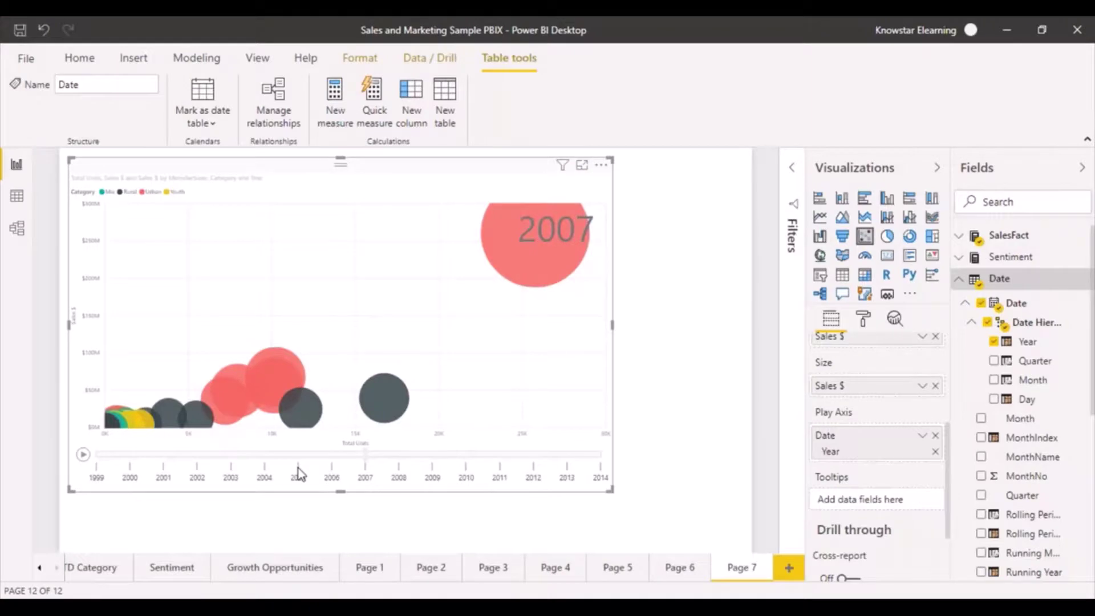
pyautogui.click(164, 456)
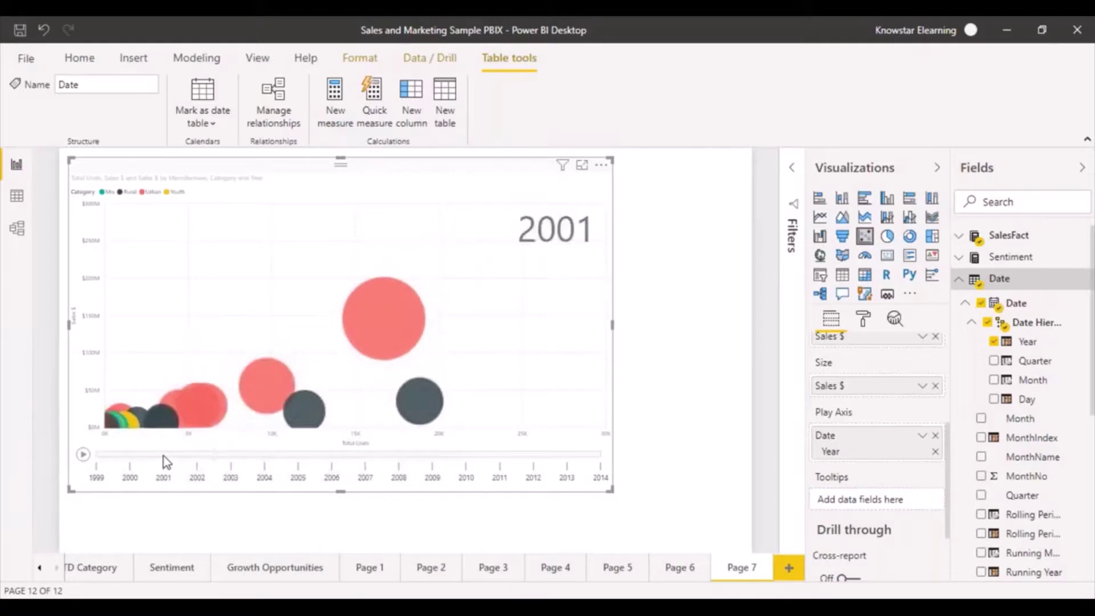
pyautogui.click(198, 454)
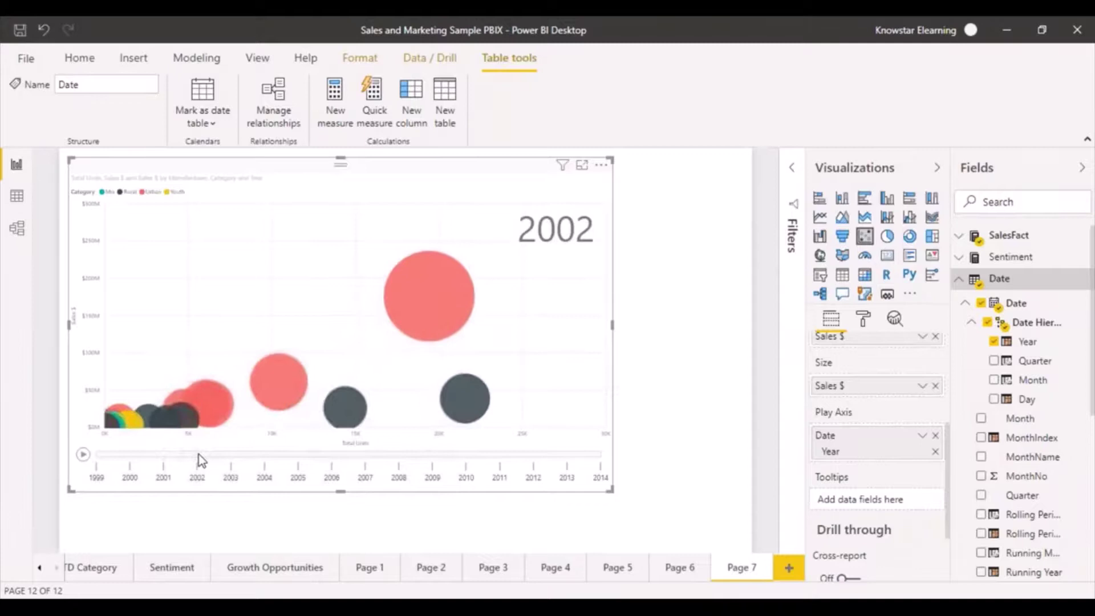
pyautogui.click(234, 454)
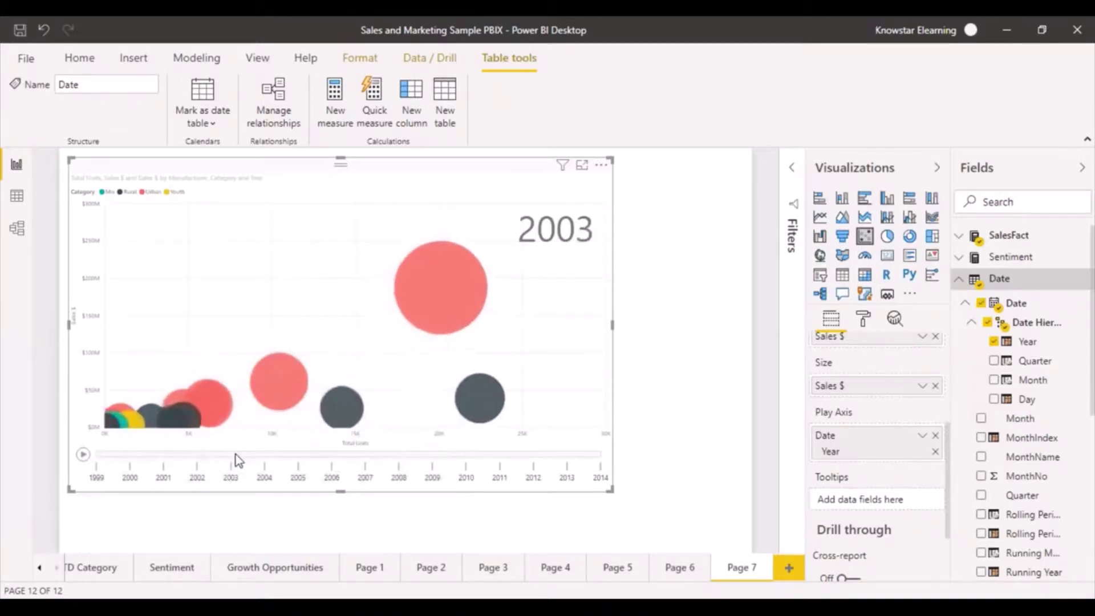
pyautogui.click(264, 454)
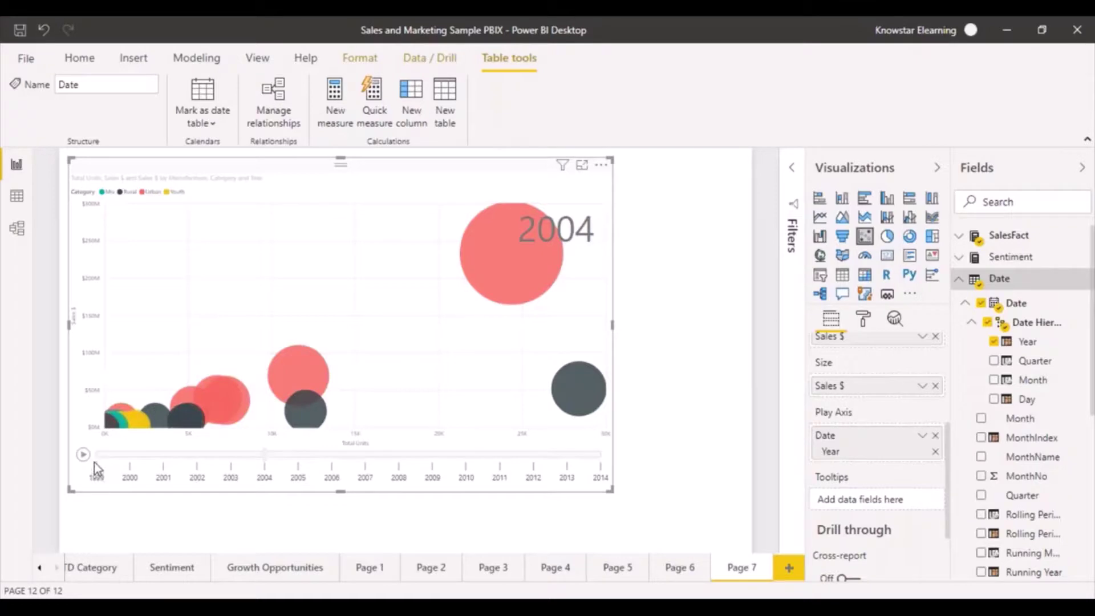
pyautogui.click(107, 453)
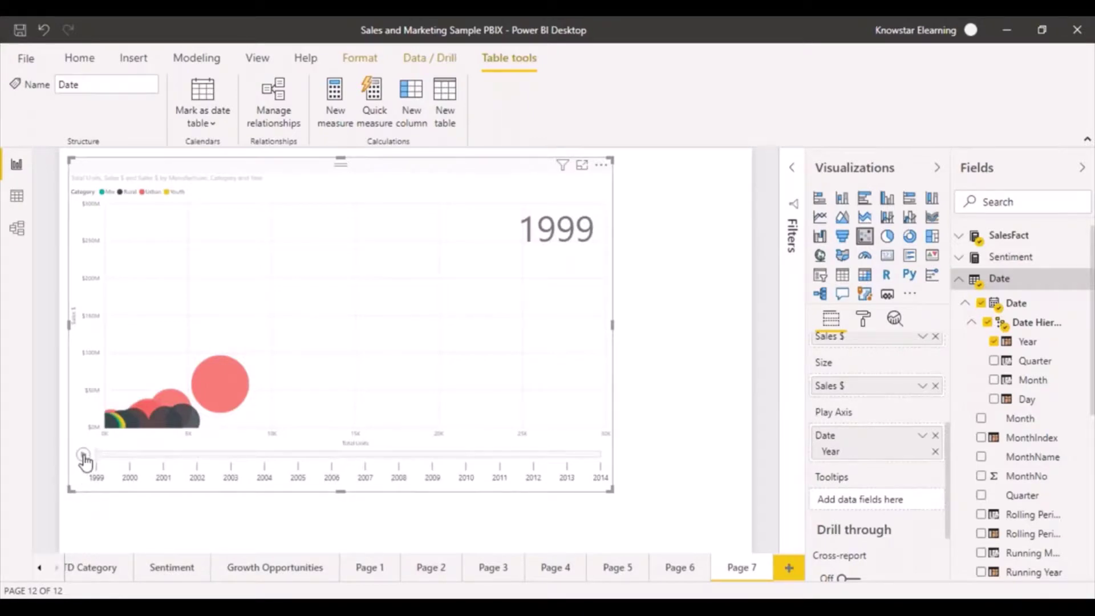
# Play the year-by-year animation twice, then jump the timeline to 2007
pyautogui.click(83, 455)
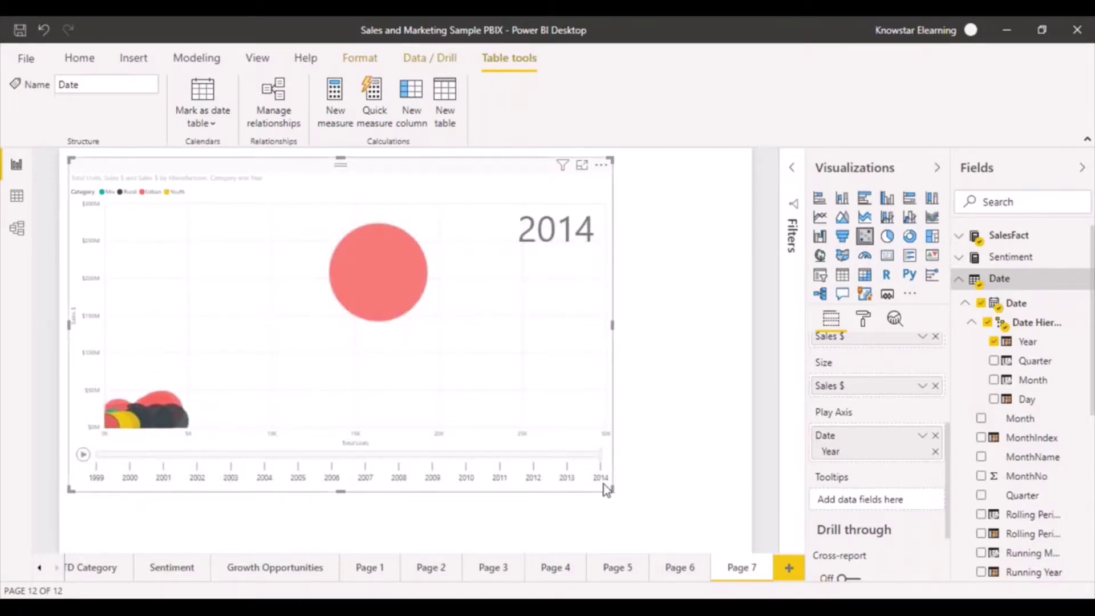
pyautogui.click(82, 456)
pyautogui.click(367, 456)
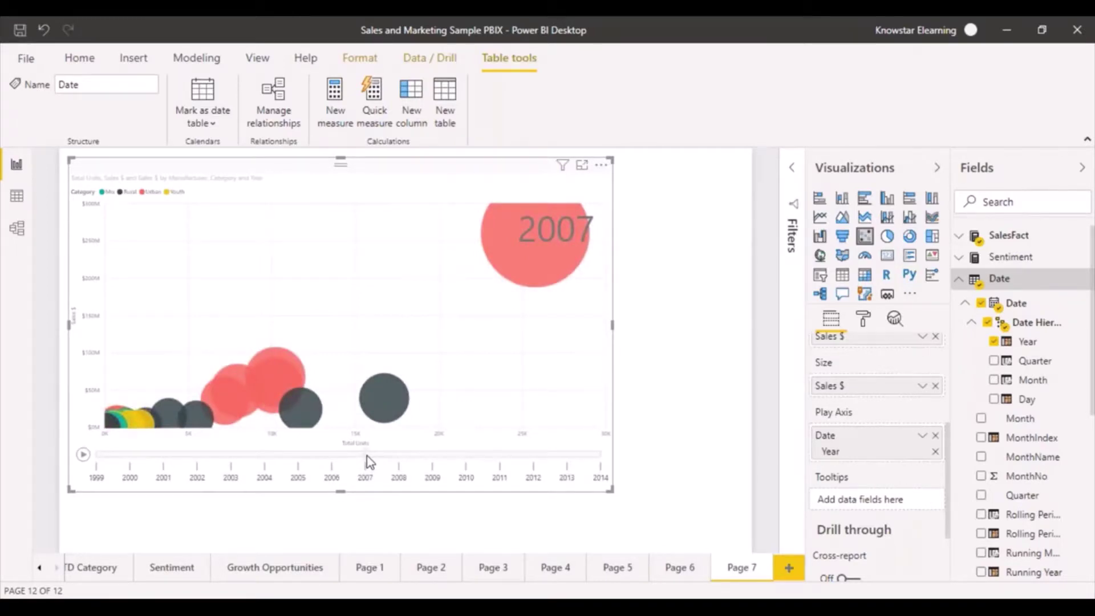
# Trace the red VanArsdel Urban bubble, then Ctrl+click to also trace the grey Natura Rural bubble
pyautogui.click(536, 268)
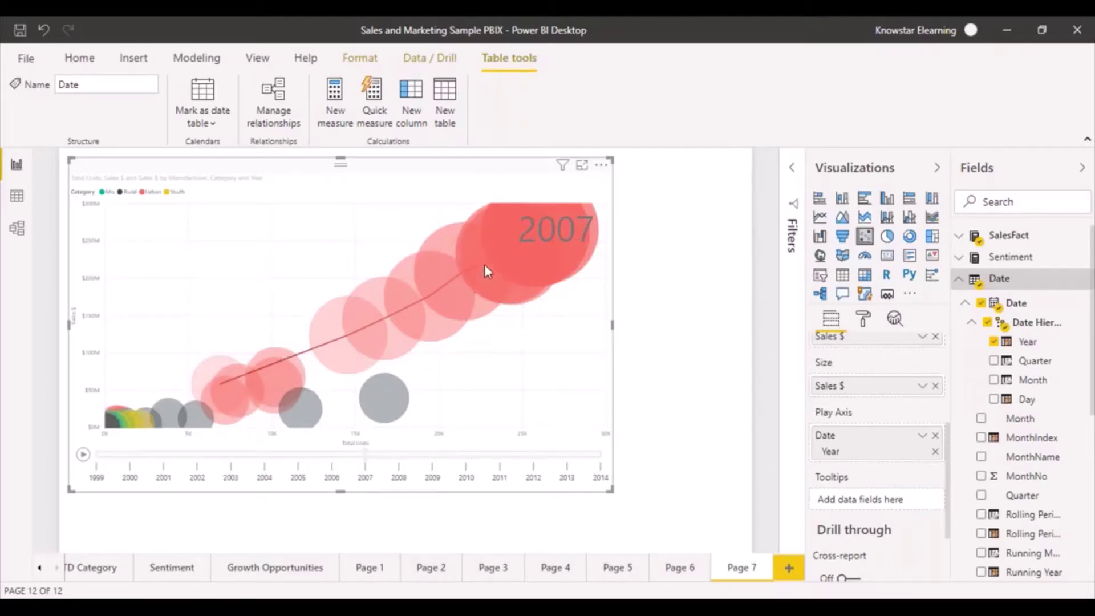
pyautogui.click(380, 405)
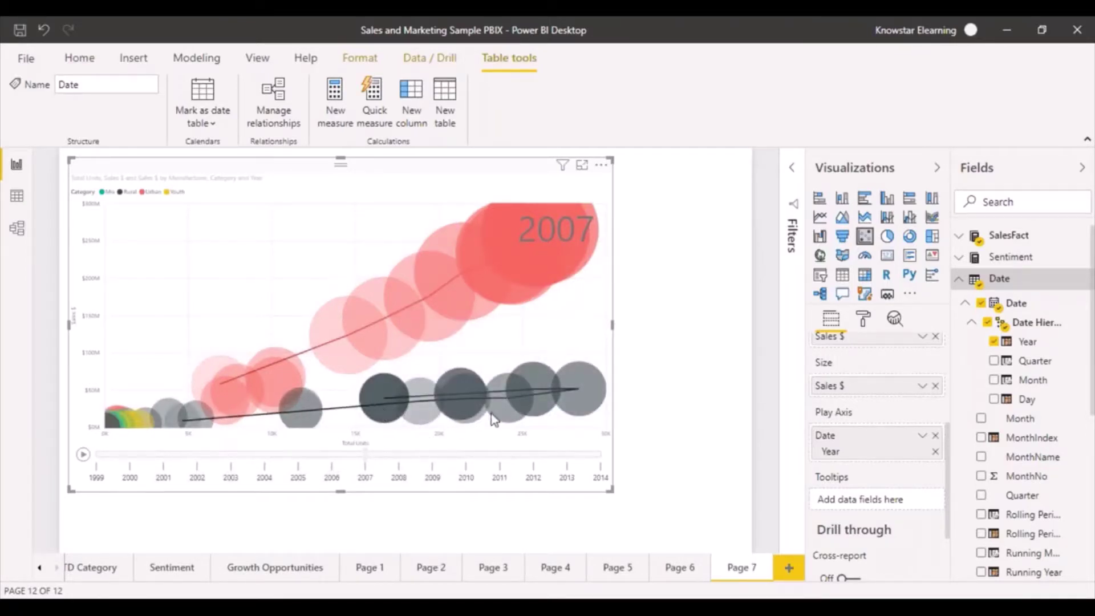
pyautogui.moveTo(587, 399)
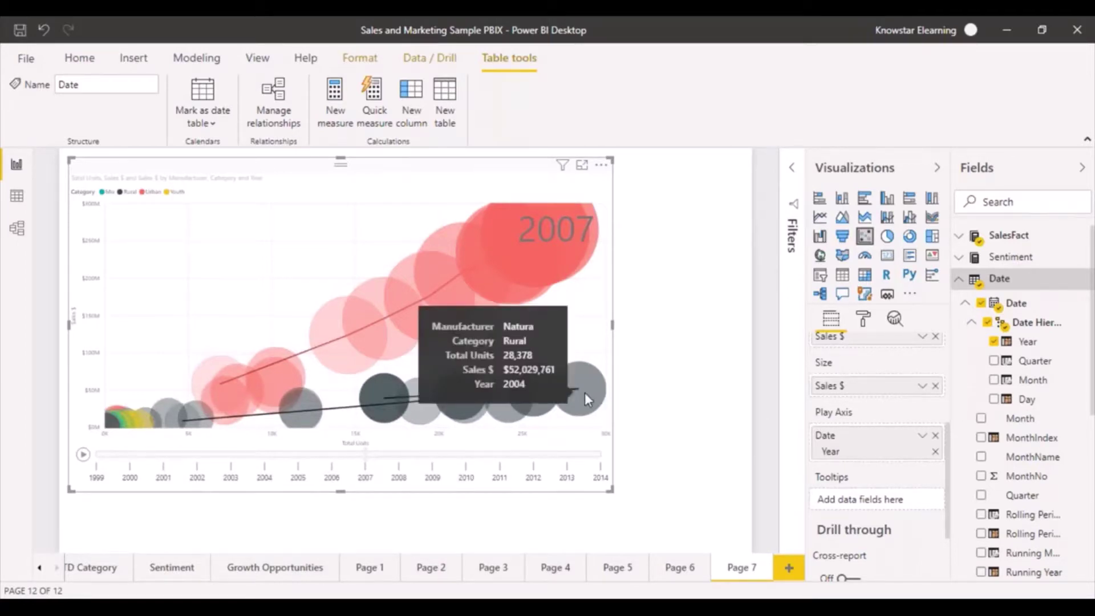
pyautogui.moveTo(536, 377)
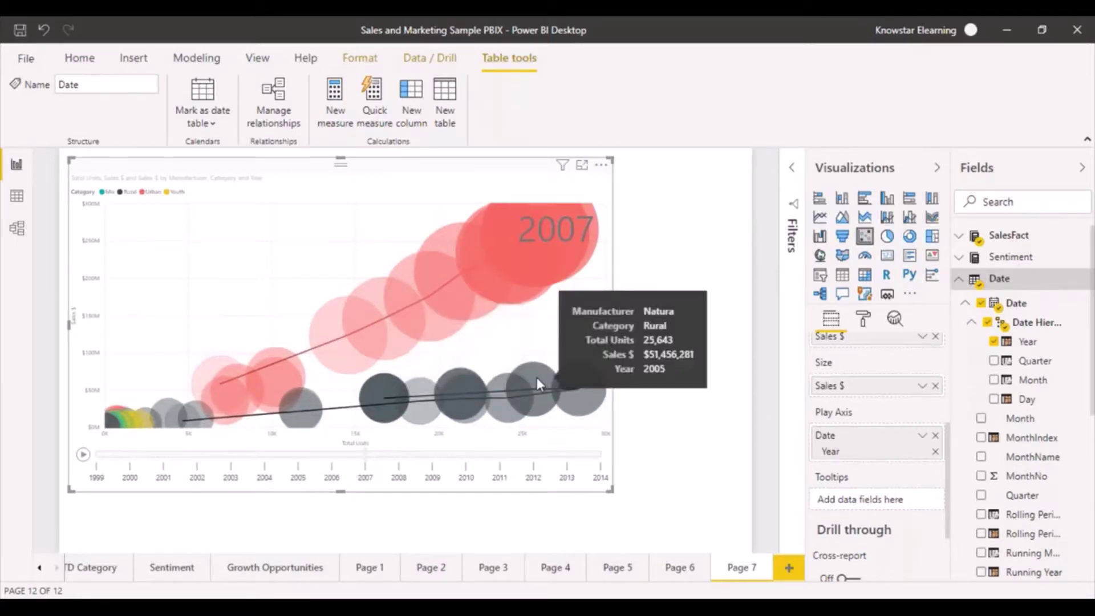
pyautogui.moveTo(477, 381)
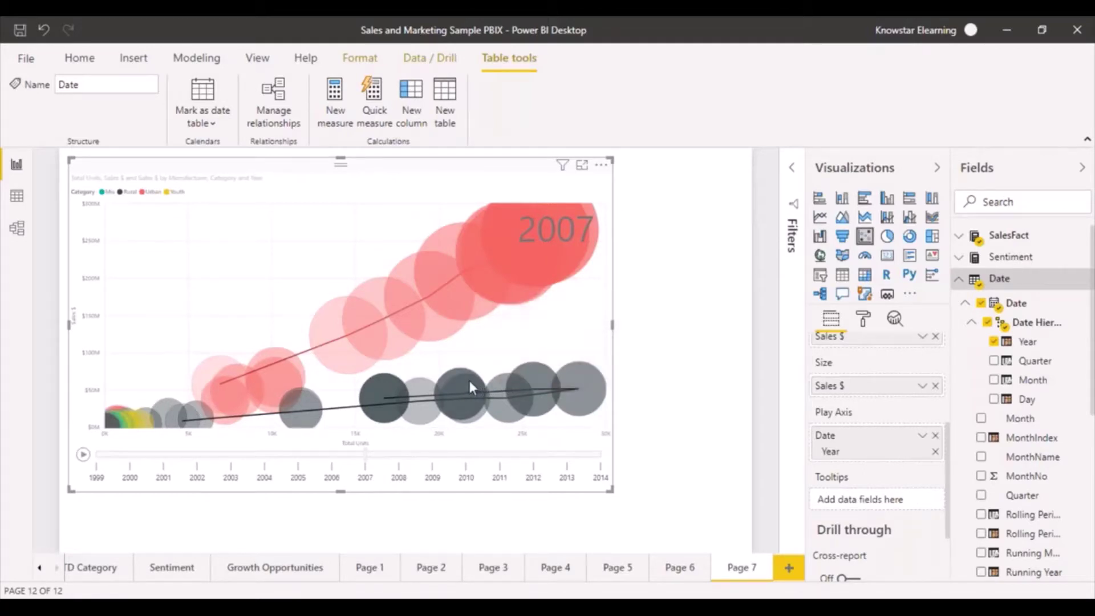
pyautogui.moveTo(381, 381)
# Play the animation through to 2014 and inspect both traced bubbles' yearly trails
pyautogui.click(83, 456)
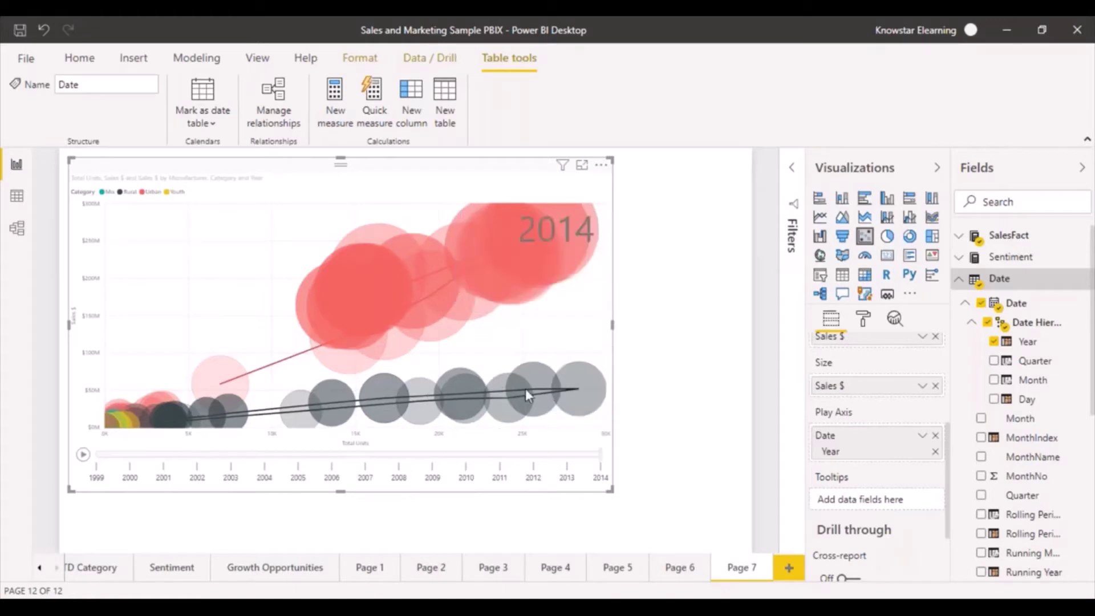
pyautogui.moveTo(218, 384)
pyautogui.moveTo(461, 317)
pyautogui.moveTo(501, 264)
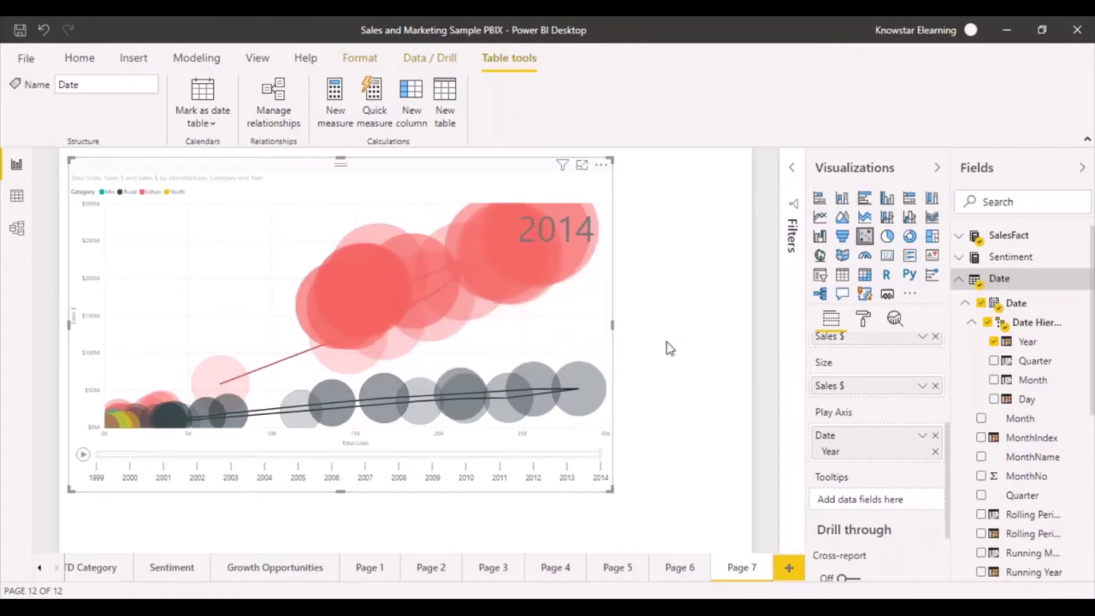